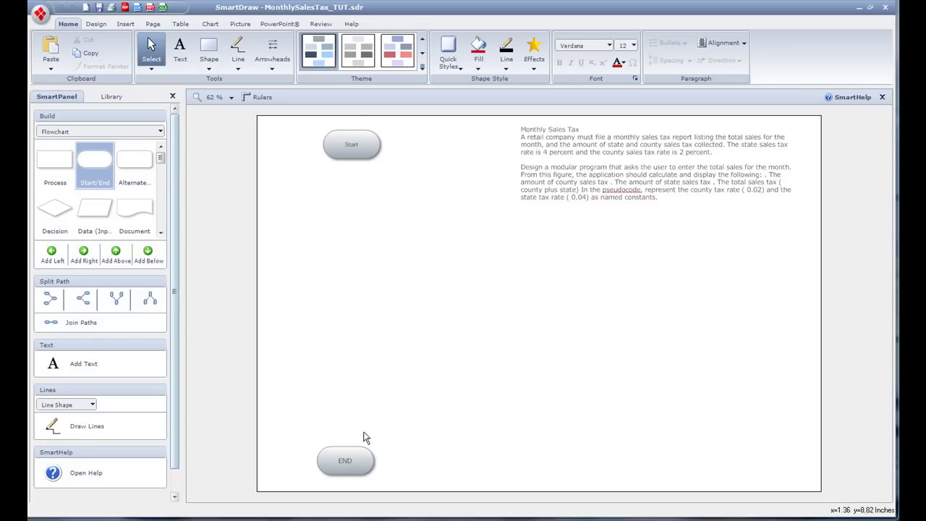
Switch to MonthlySalesTax_psuedocode.pdf in Adobe Acrobat and examine the DECLARE block's constants and variables and the overall pseudocode
left_click(659, 516)
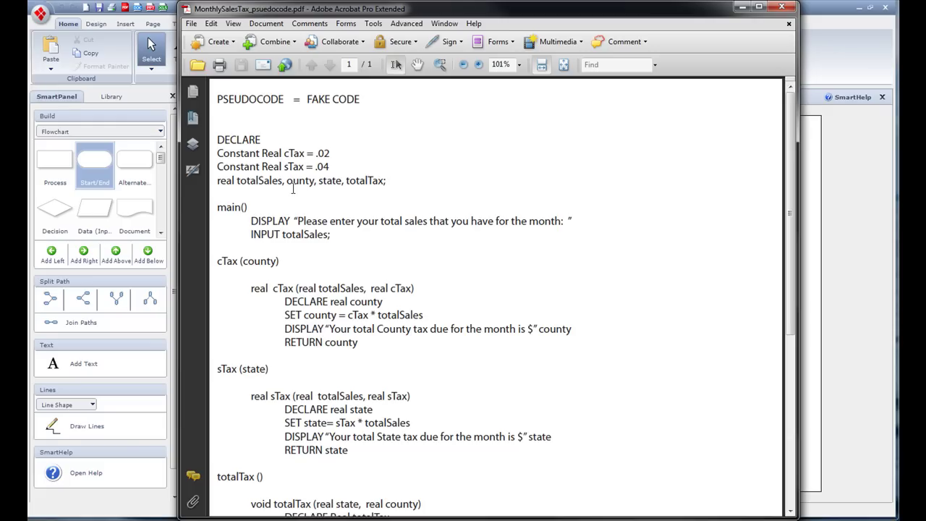
left_click_drag(220, 181, 424, 190)
left_click_drag(217, 134, 383, 193)
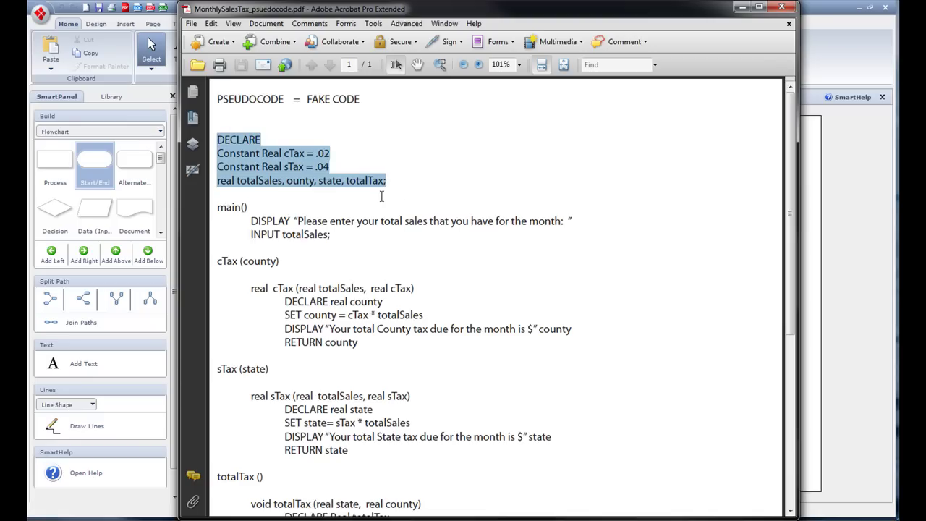
left_click(687, 244)
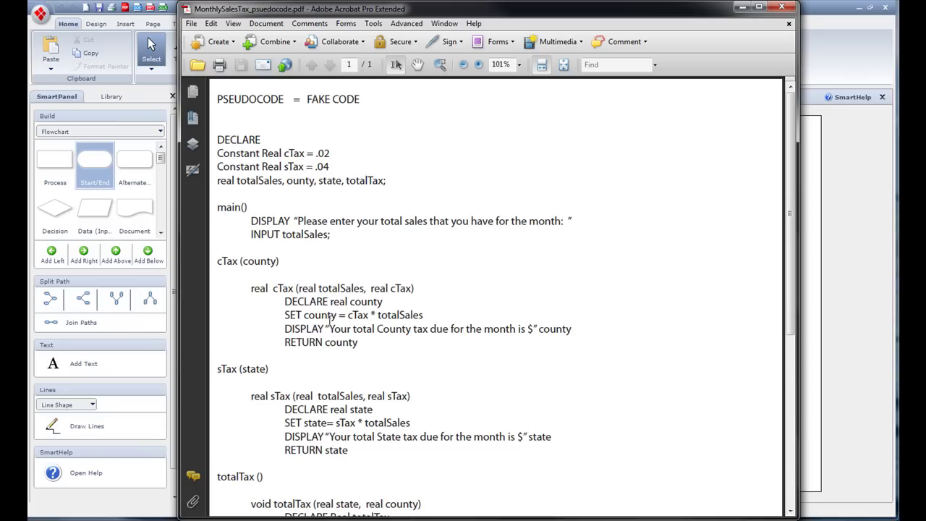
left_click_drag(791, 155, 790, 168)
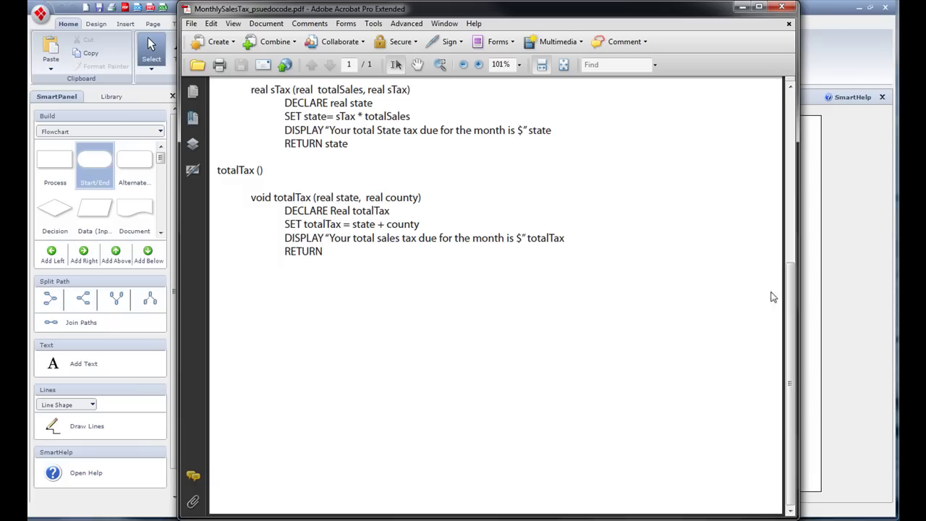
left_click_drag(784, 295, 791, 142)
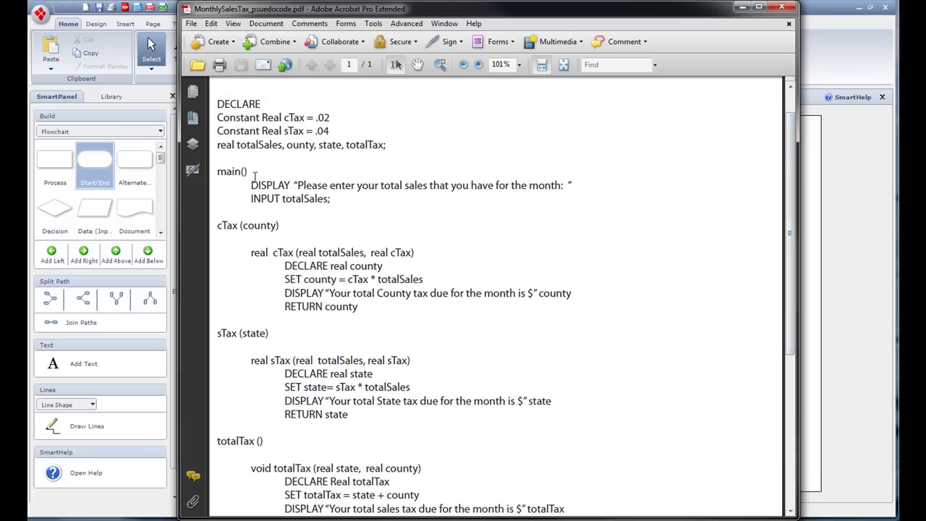
Examine the main() module, its DISPLAY and INPUT lines and the cTax, sTax and totalTax headings against the problem description
left_click_drag(249, 173, 223, 207)
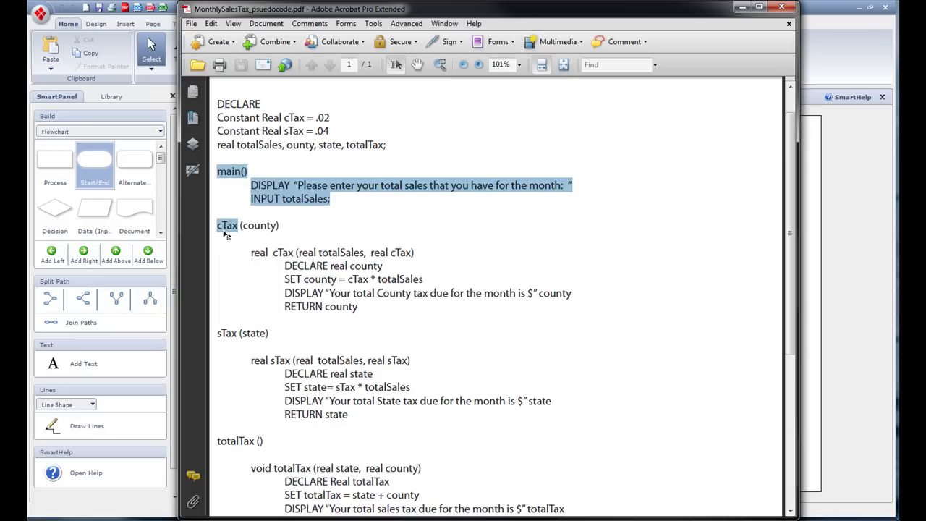
left_click(227, 211)
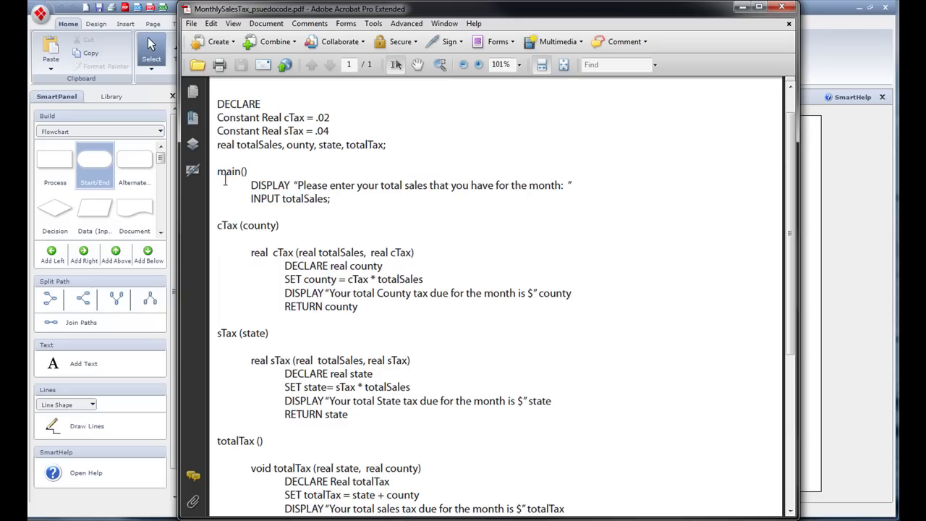
left_click_drag(215, 226, 280, 226)
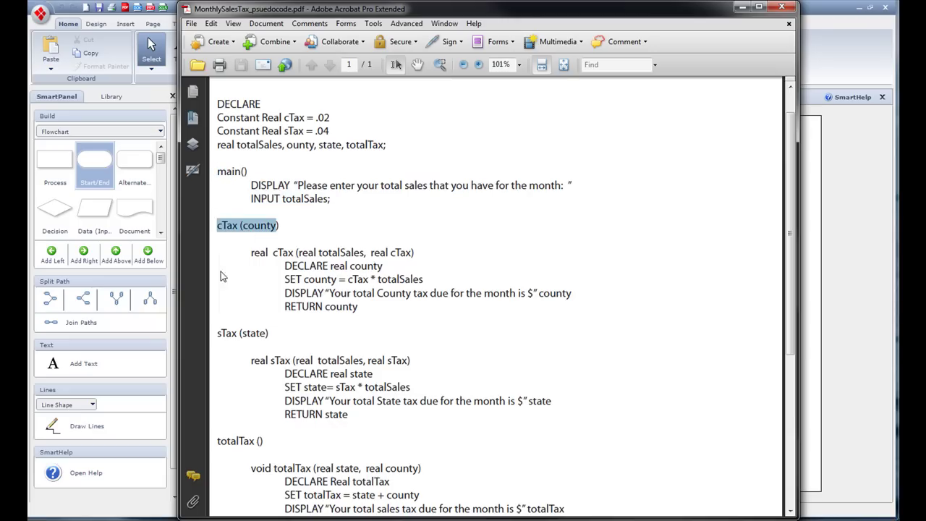
left_click_drag(214, 334, 269, 334)
left_click_drag(216, 441, 264, 442)
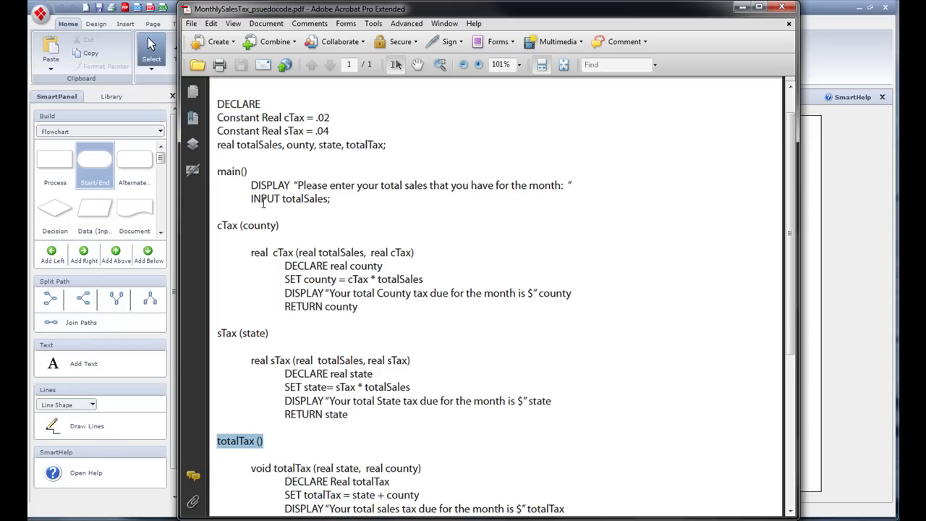
left_click_drag(246, 186, 574, 180)
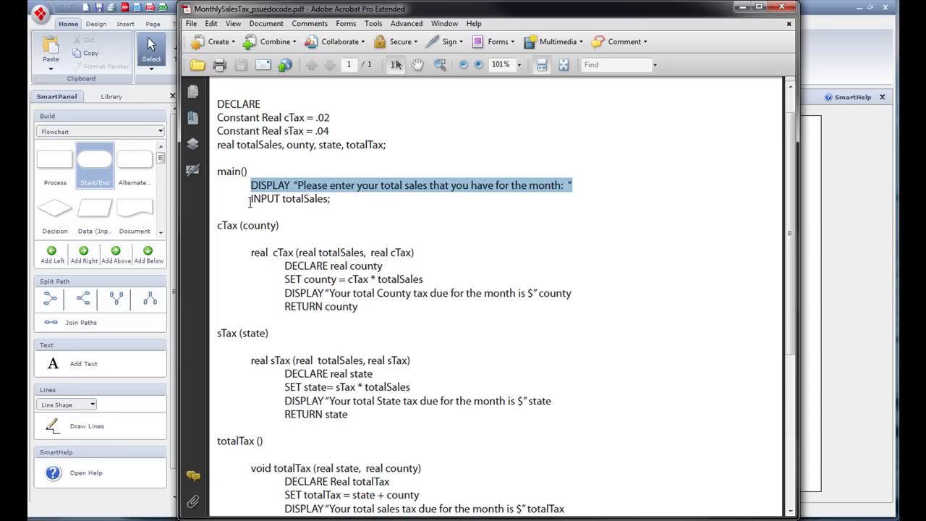
left_click_drag(250, 202, 343, 200)
left_click(343, 216)
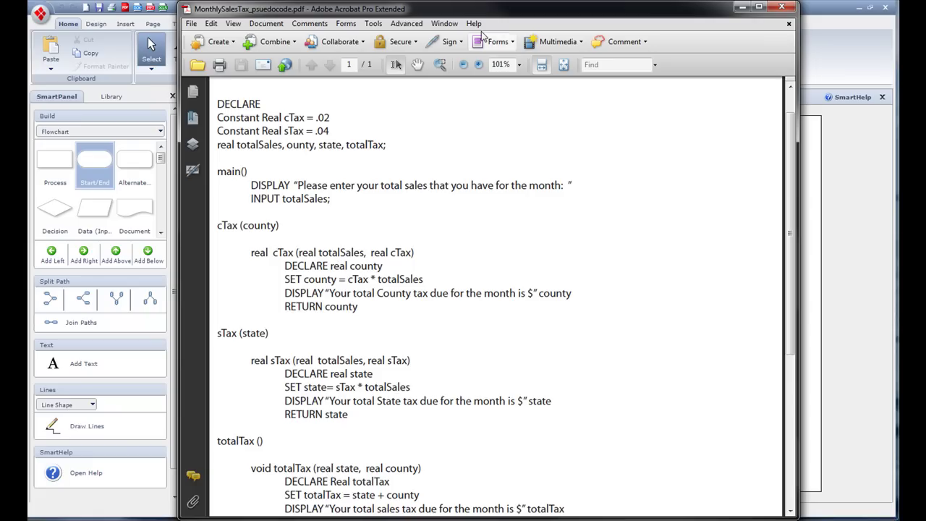
left_click_drag(492, 11, 454, 216)
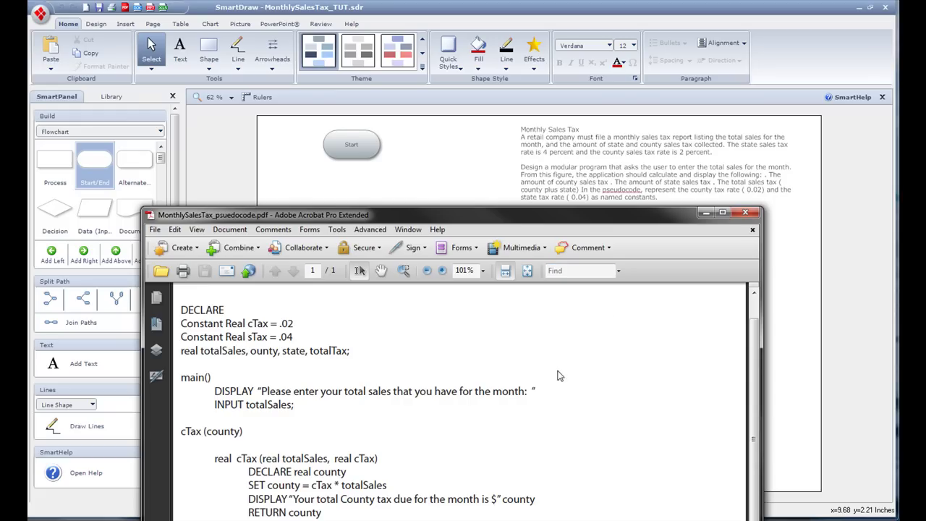
left_click_drag(482, 215, 487, 25)
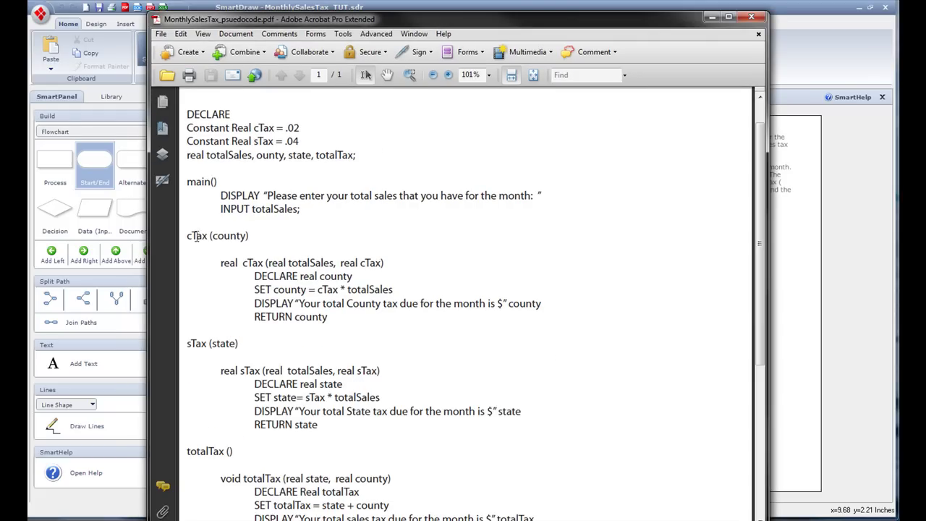
Examine how totalSales passes into the cTax module and read its DECLARE, SET, DISPLAY and RETURN lines
left_click_drag(188, 235, 269, 234)
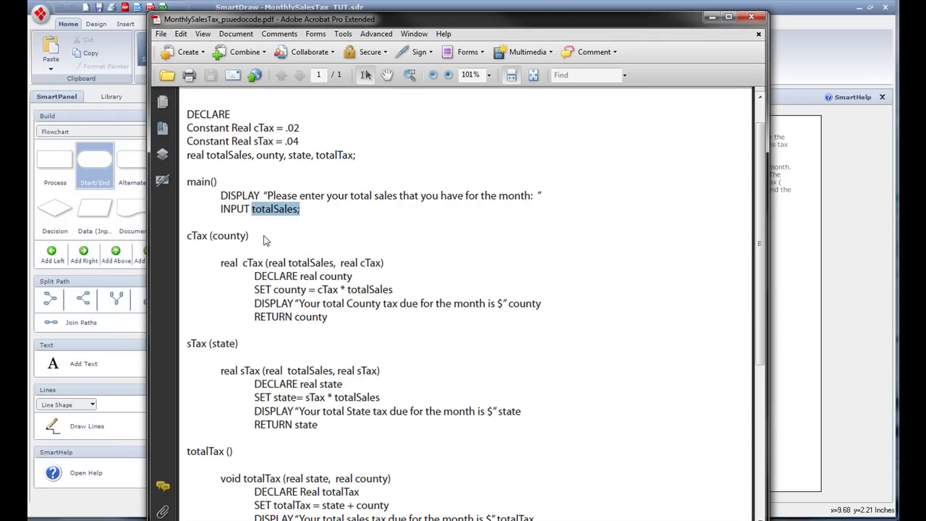
left_click(264, 241)
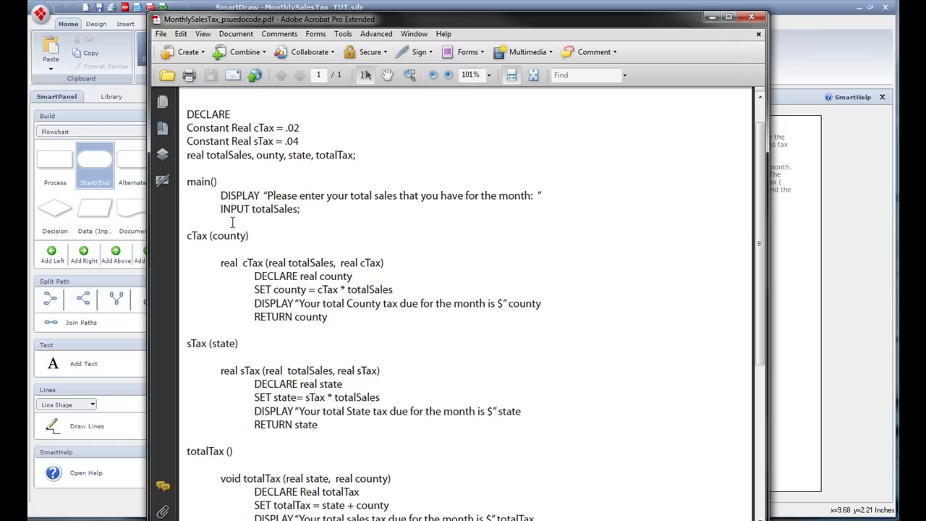
left_click_drag(187, 237, 201, 238)
left_click_drag(243, 263, 384, 264)
left_click(209, 250)
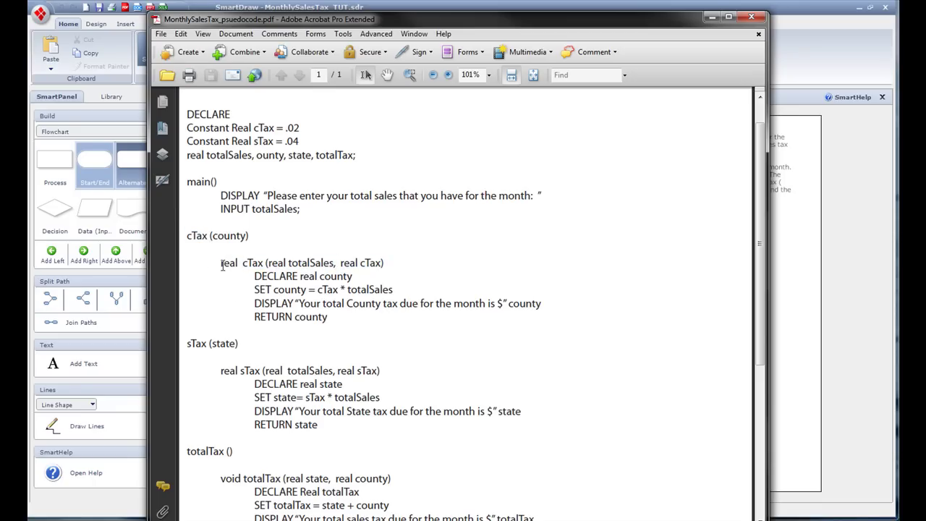
left_click(188, 236)
left_click_drag(252, 210, 304, 220)
left_click_drag(259, 280, 353, 278)
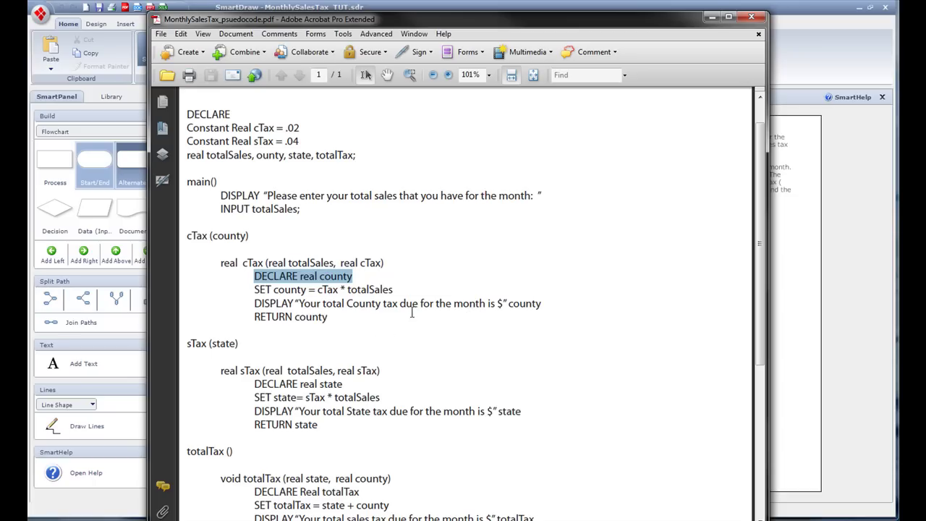
left_click_drag(253, 304, 541, 310)
left_click_drag(256, 317, 332, 319)
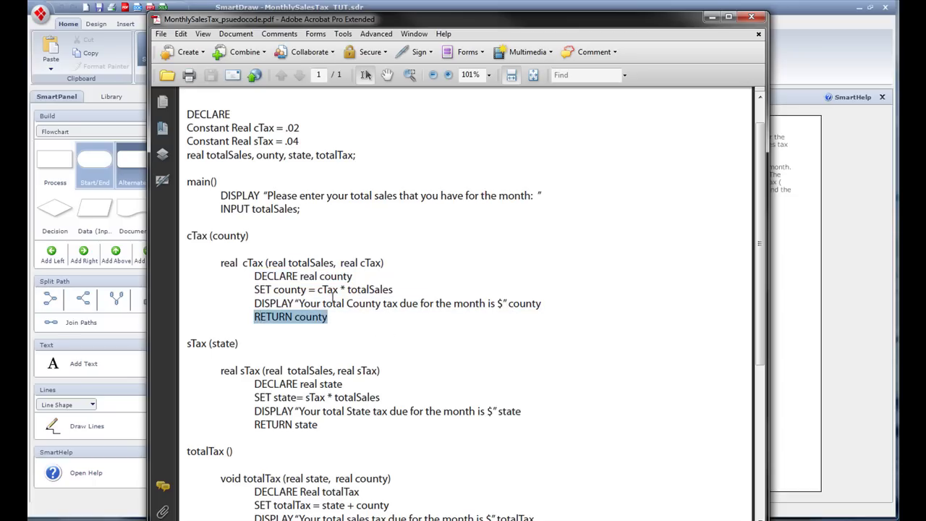
left_click_drag(254, 289, 393, 290)
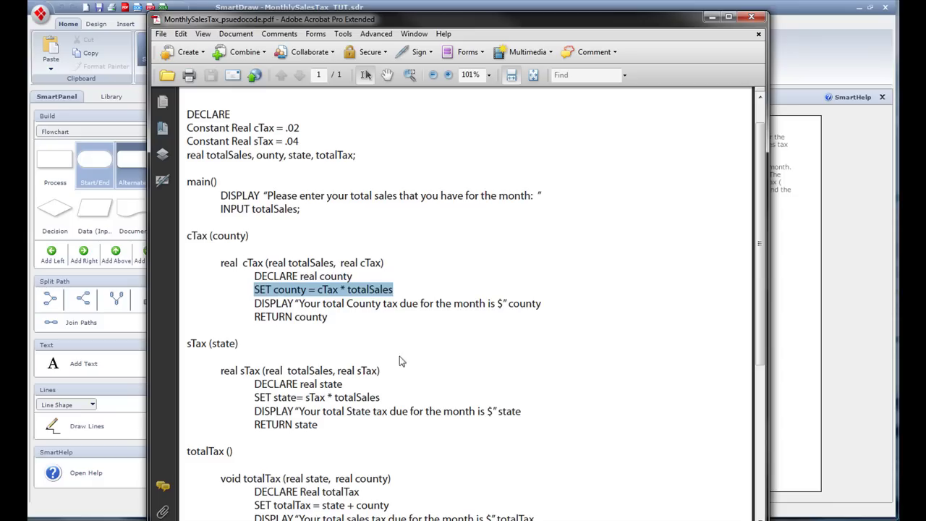
Examine the sTax module's parameters, state calculation, DISPLAY message and returned state value
left_click_drag(758, 209, 751, 284)
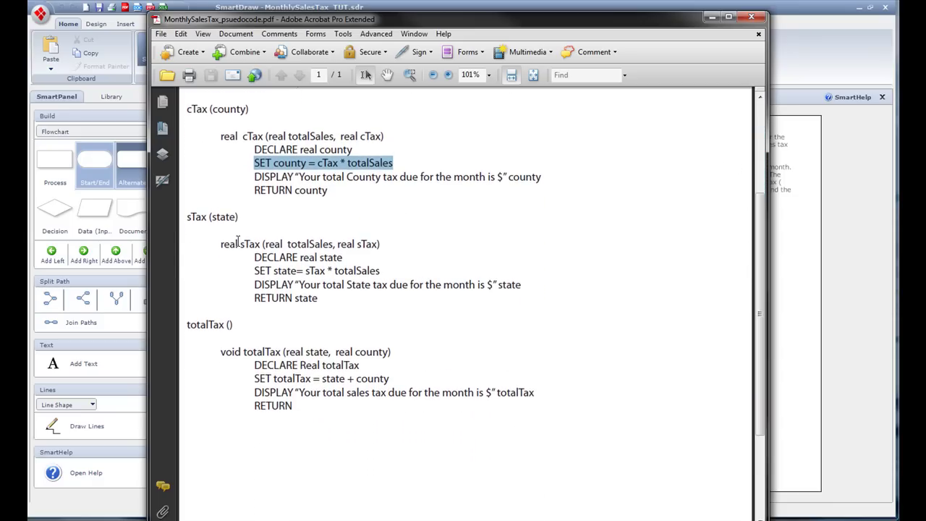
left_click_drag(239, 244, 381, 246)
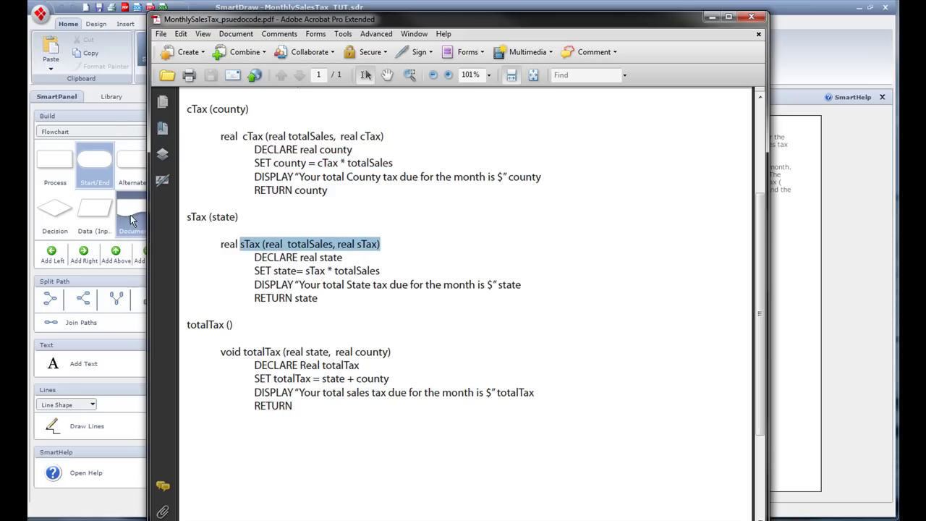
left_click_drag(299, 257, 384, 272)
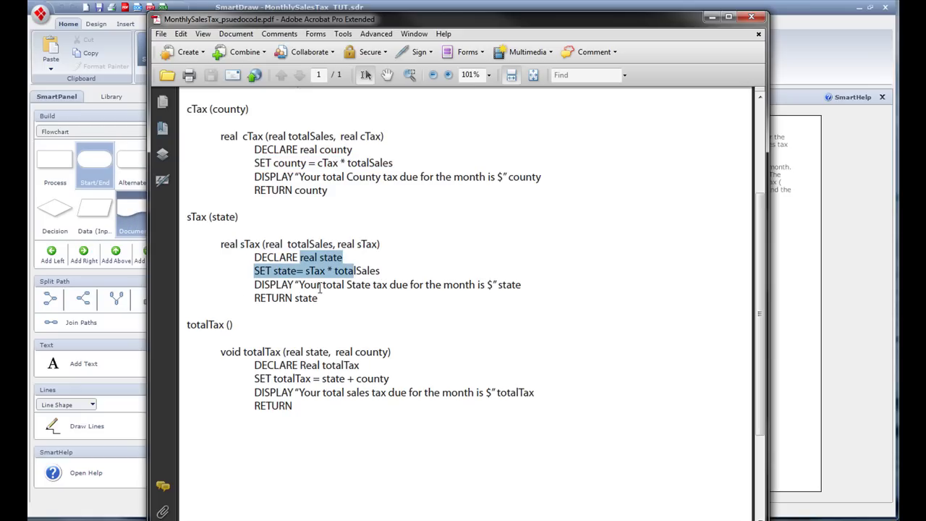
left_click_drag(297, 288, 509, 294)
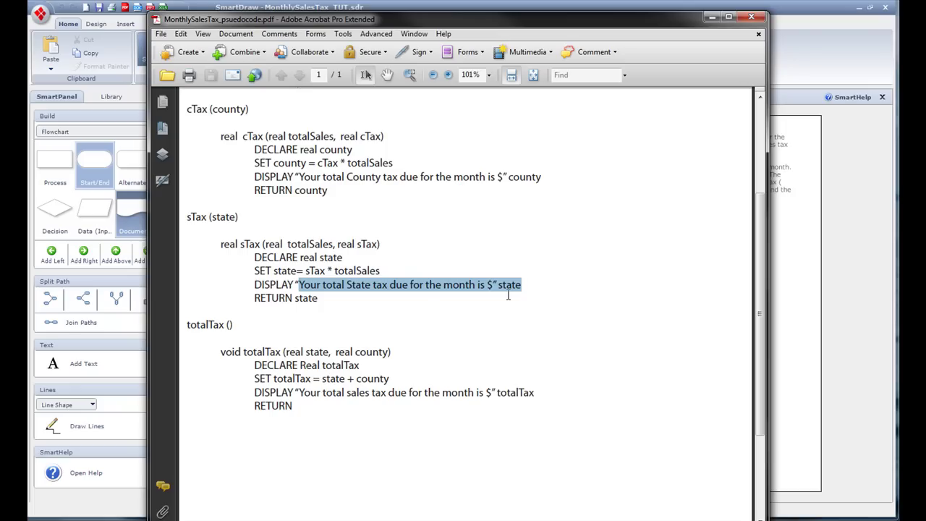
left_click_drag(182, 212, 254, 217)
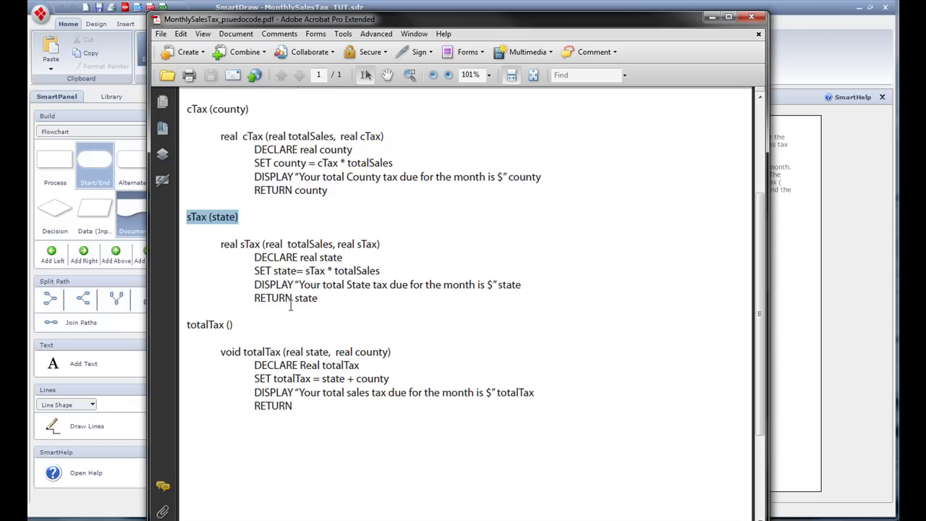
left_click_drag(292, 299, 317, 298)
left_click_drag(195, 216, 205, 217)
left_click_drag(228, 110, 238, 245)
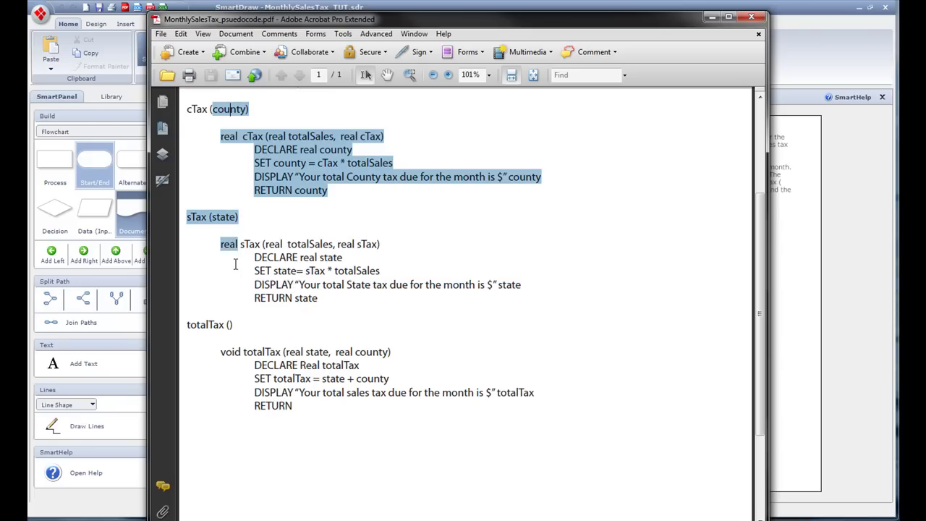
Examine the totalTax module's state and county parameters, its totalTax declaration, the sum calculation and the DISPLAY line
left_click_drag(195, 327, 256, 333)
left_click(312, 412)
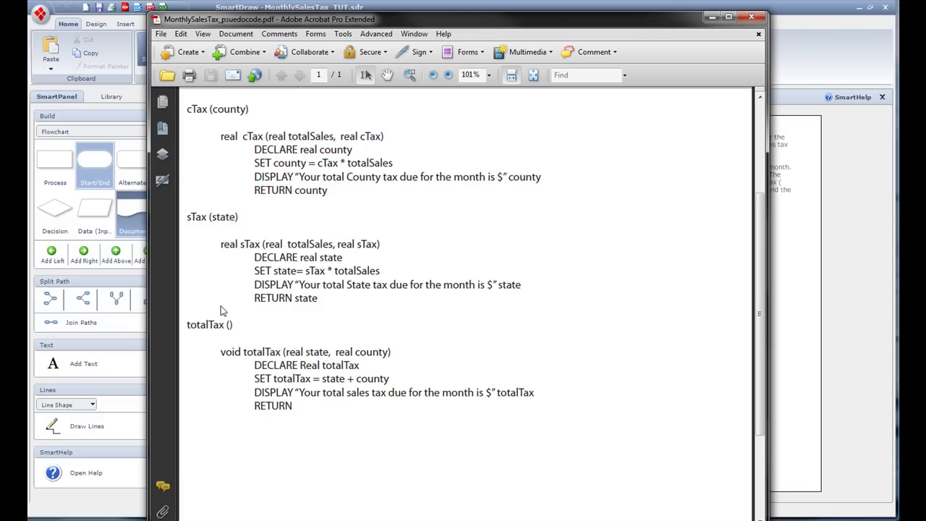
left_click_drag(284, 353, 355, 352)
left_click(397, 352)
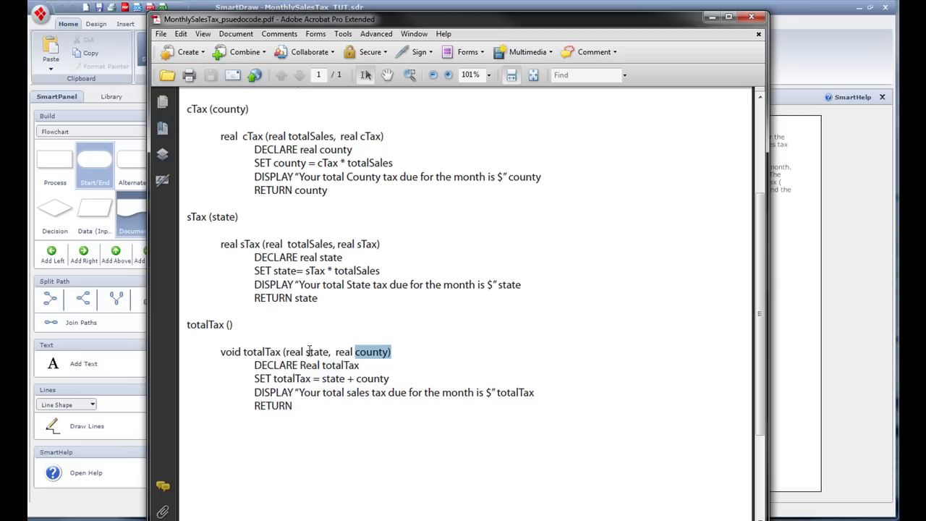
left_click_drag(307, 351, 392, 354)
left_click_drag(263, 365, 365, 366)
left_click_drag(255, 379, 384, 379)
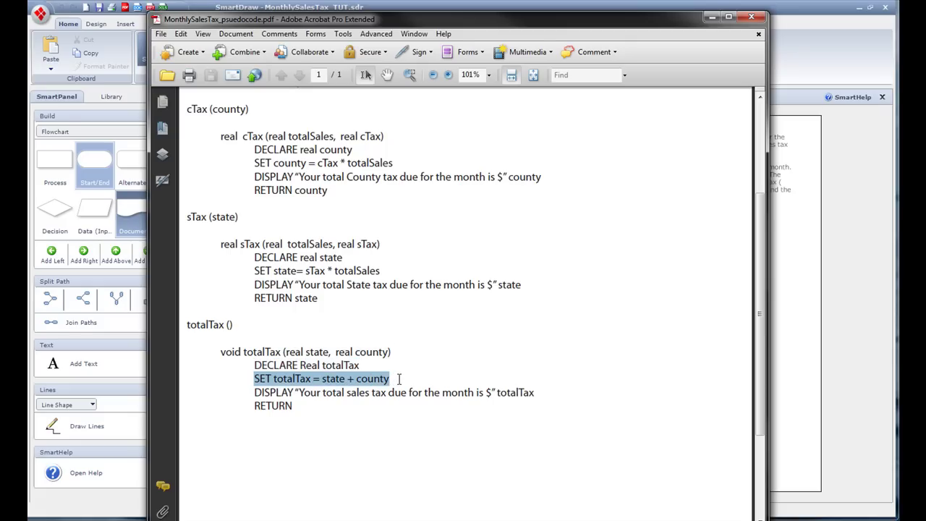
left_click_drag(248, 380, 290, 389)
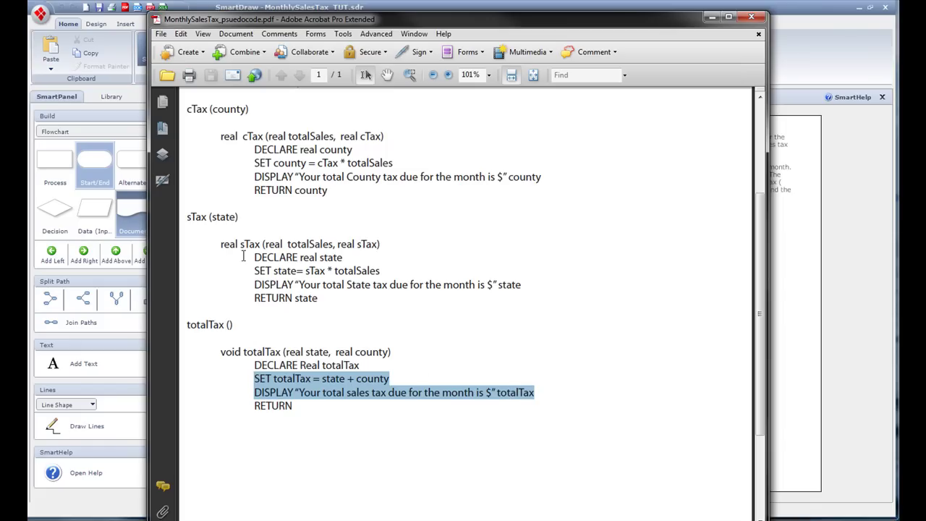
Compare the real return types in the sTax and cTax headers with the void totalTax header
left_click_drag(221, 245, 283, 246)
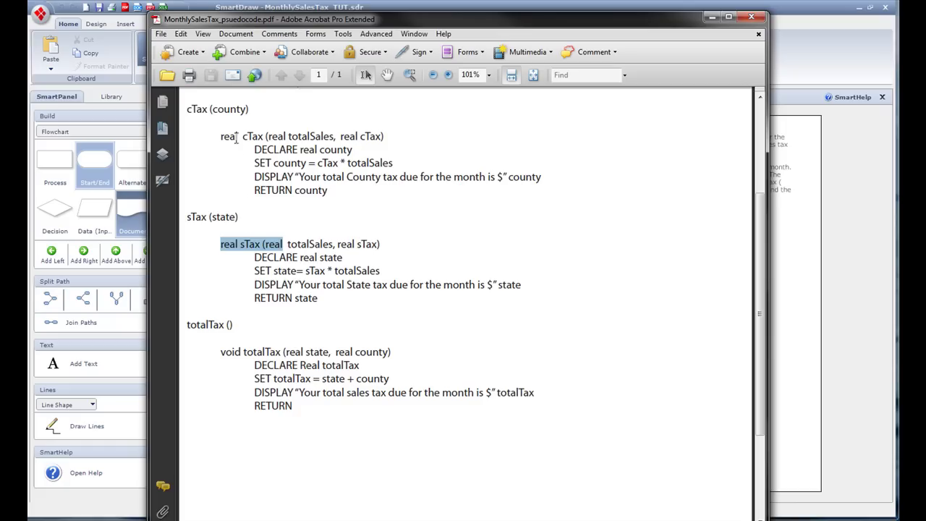
left_click_drag(220, 136, 338, 136)
left_click(268, 143)
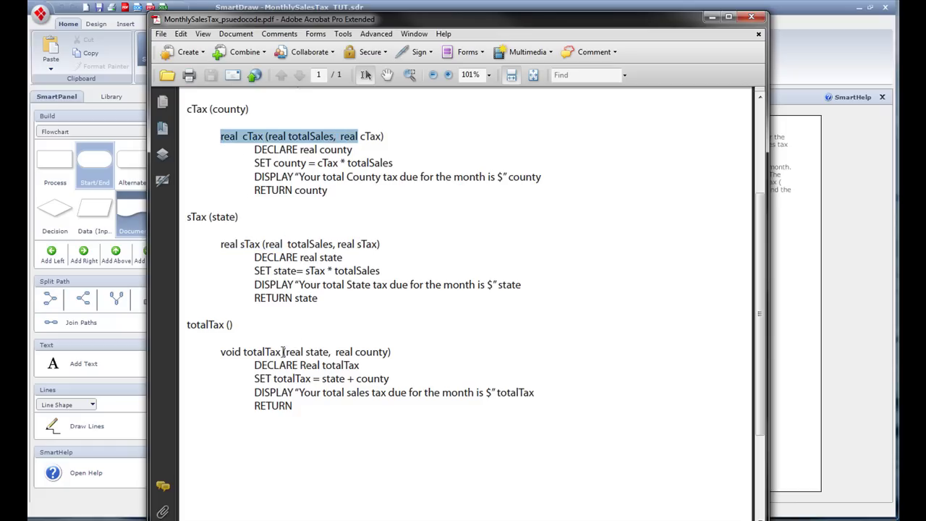
left_click_drag(220, 352, 391, 352)
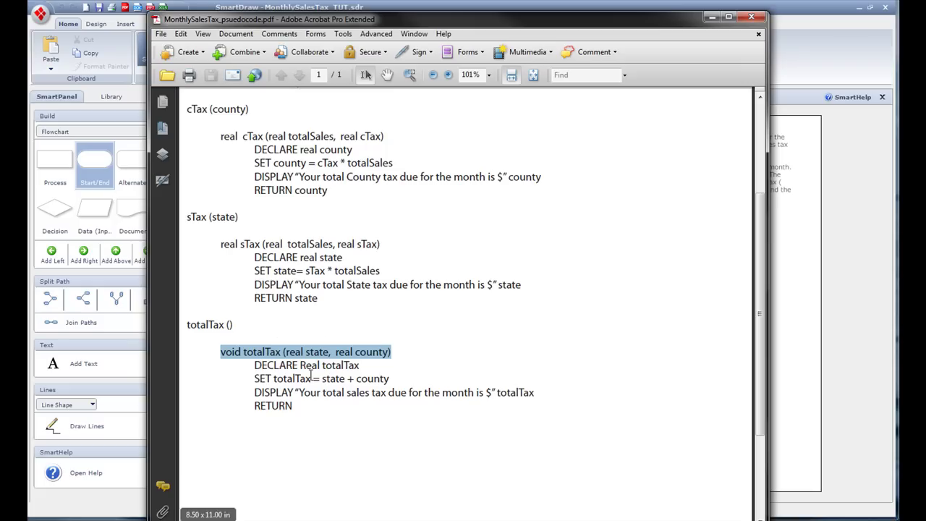
left_click(183, 439)
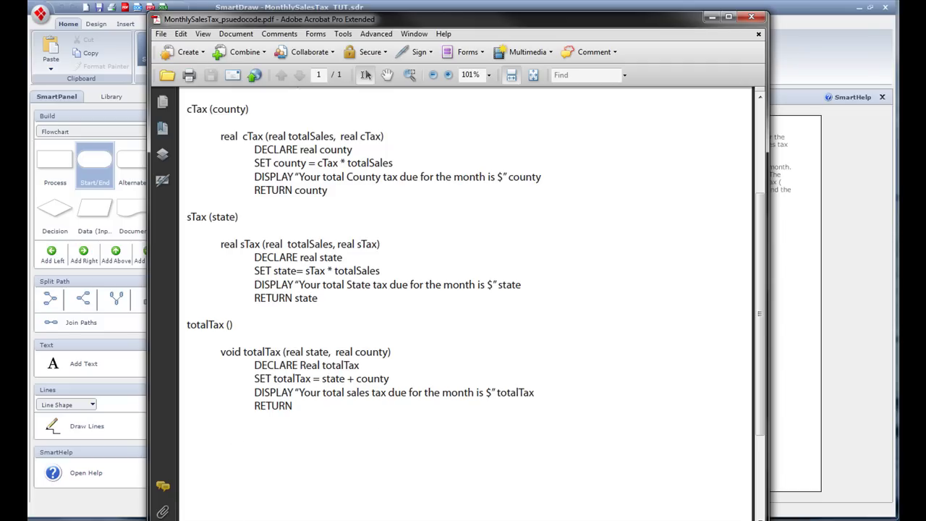
Return to SmartDraw with the pseudocode alongside and delete the Monthly Sales Tax problem text from the flowchart page
left_click(145, 45)
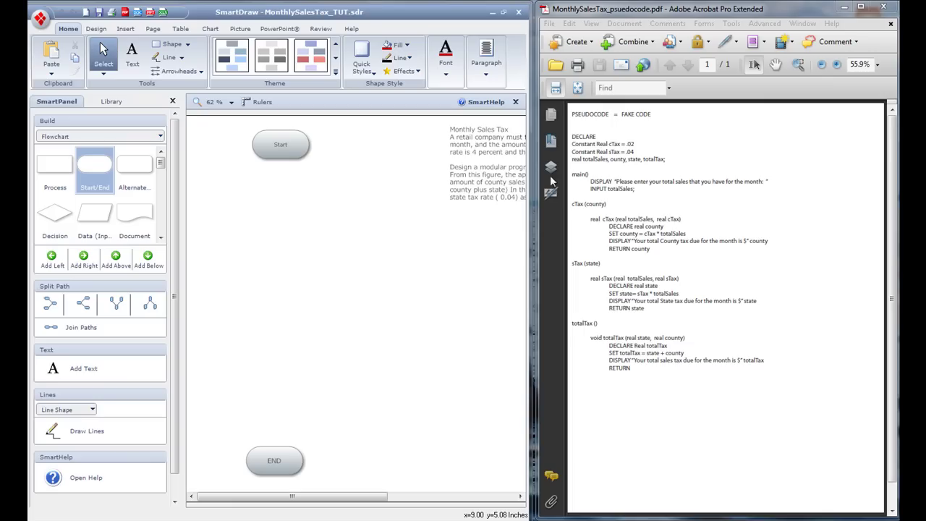
left_click(510, 189)
key("Delete")
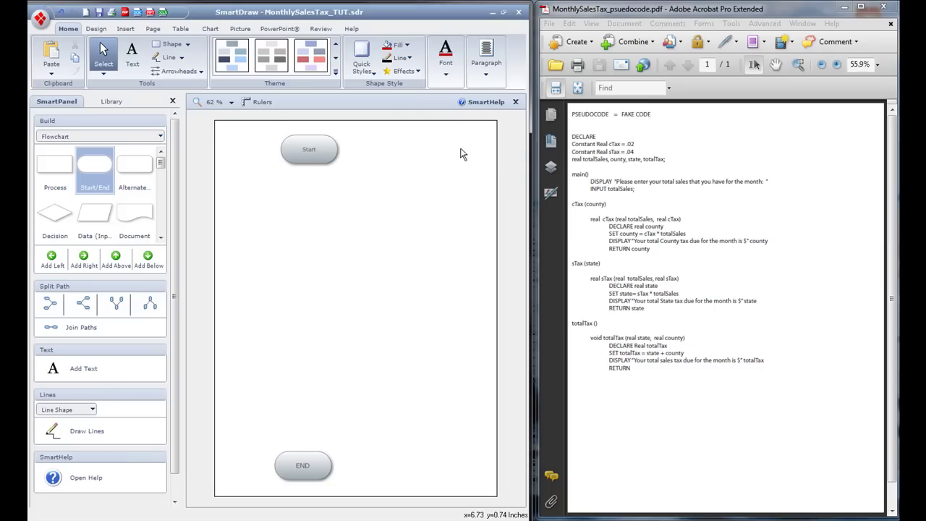
Replace the Start terminator's text with monthSalesTax()
double_click(317, 150)
left_click_drag(317, 149, 282, 150)
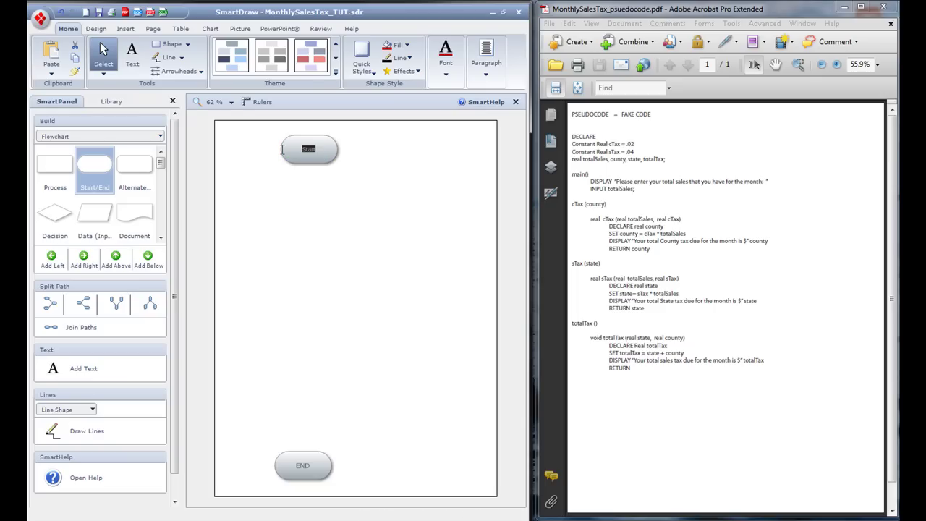
type("Mo")
key("BackSpace")
key("BackSpace")
type("month")
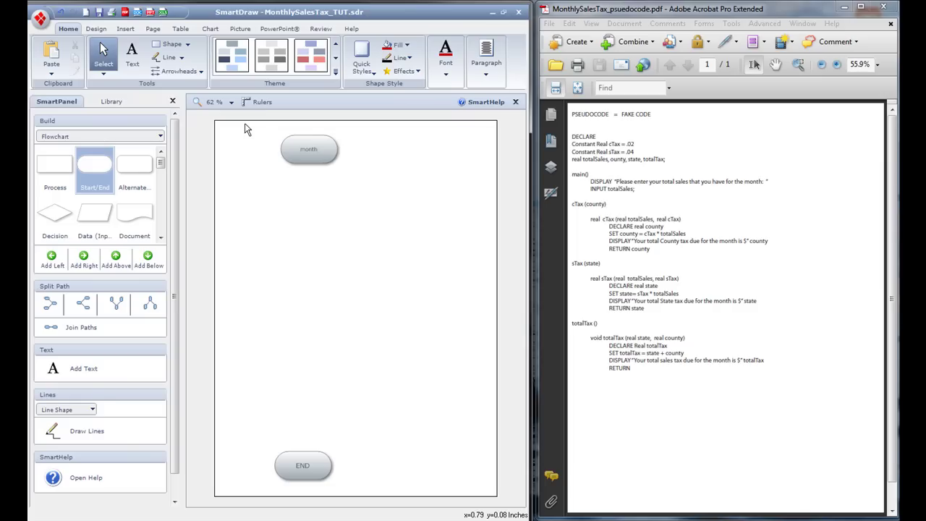
type("Sales")
type("Tax")
type("()")
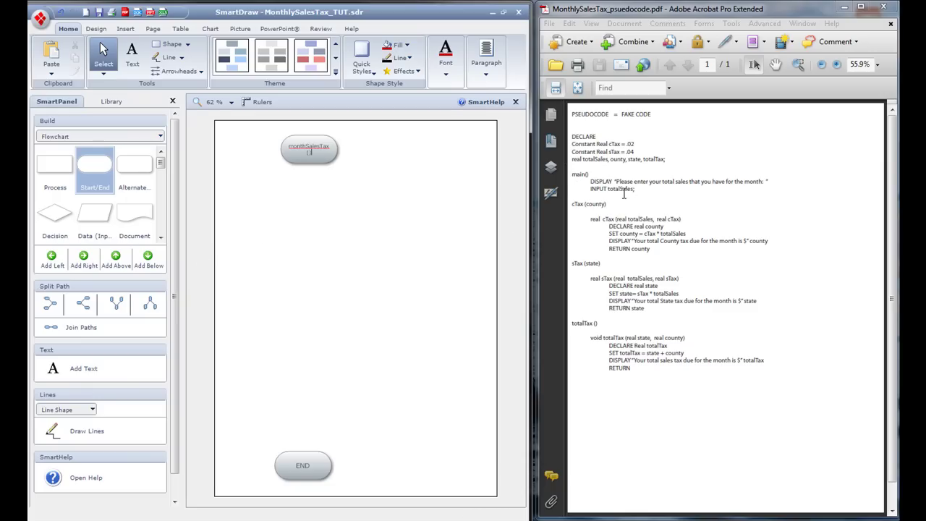
Place a Process shape and two Data shapes in a column below the monthSalesTax() terminator
left_click_drag(105, 209, 286, 212)
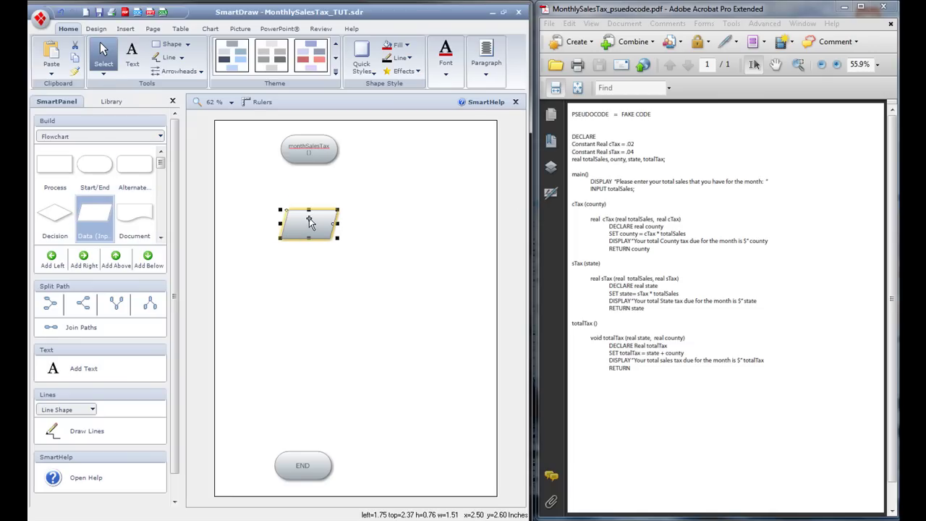
left_click_drag(310, 222, 306, 238)
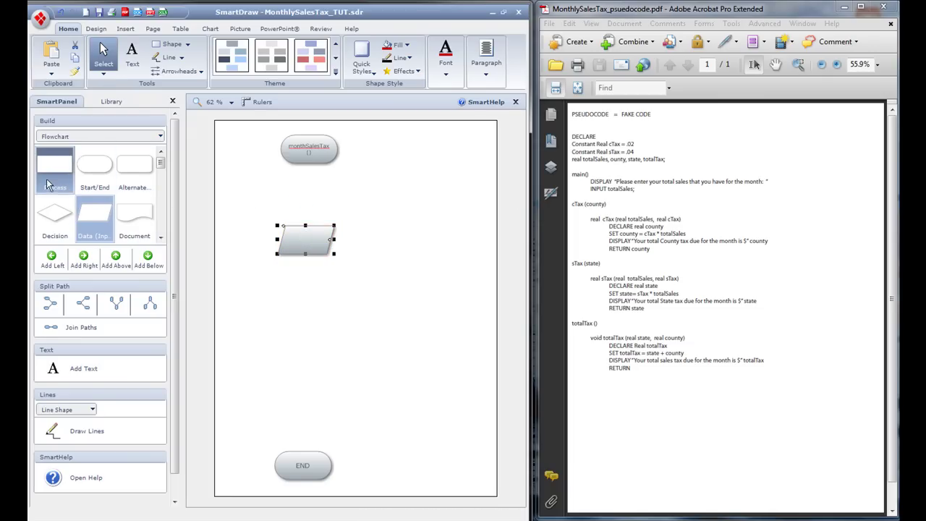
left_click_drag(46, 178, 279, 172)
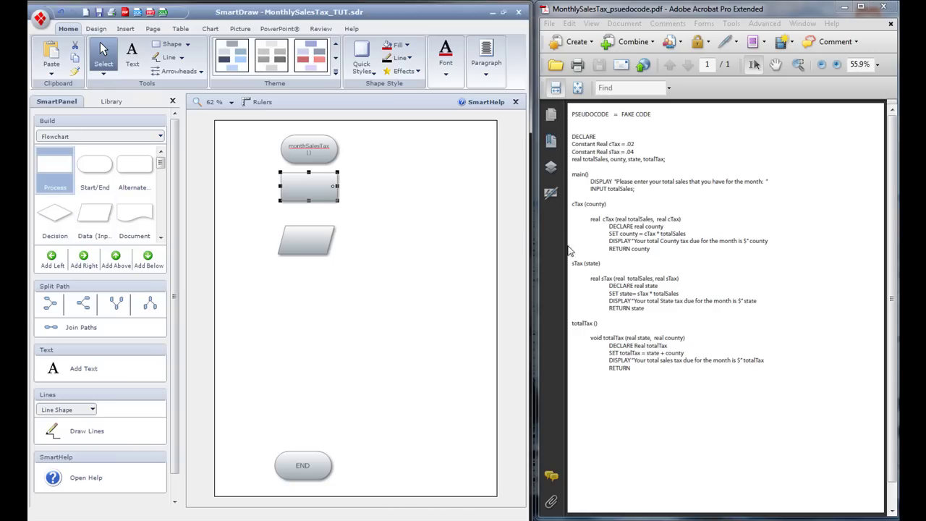
left_click_drag(306, 247, 306, 236)
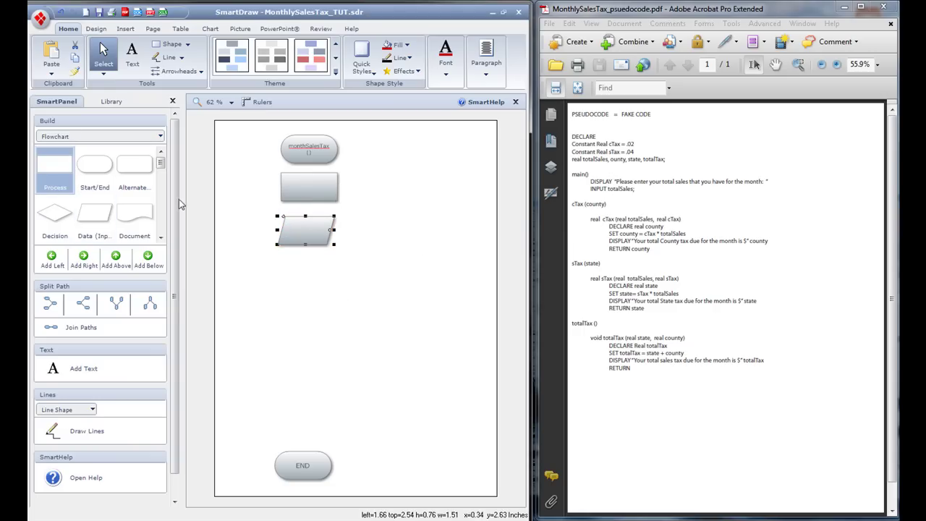
left_click(55, 166)
left_click(98, 212)
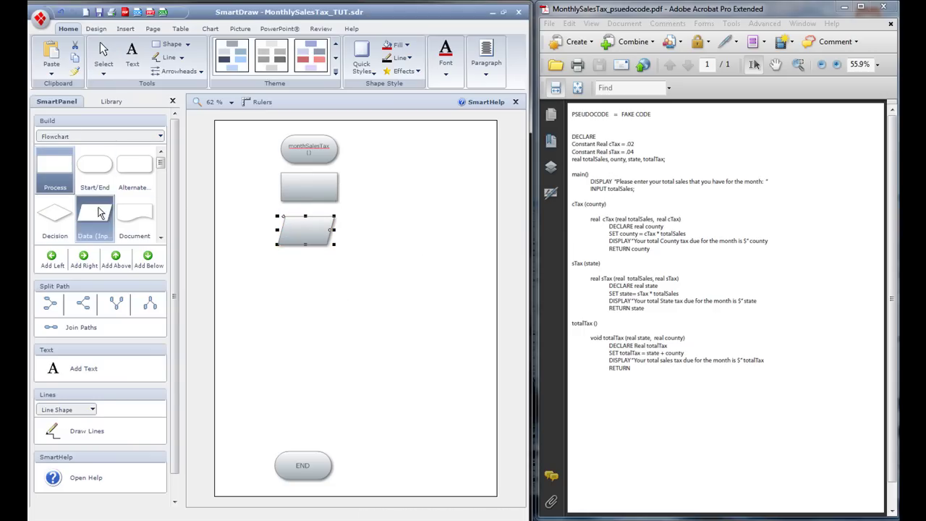
left_click(292, 265)
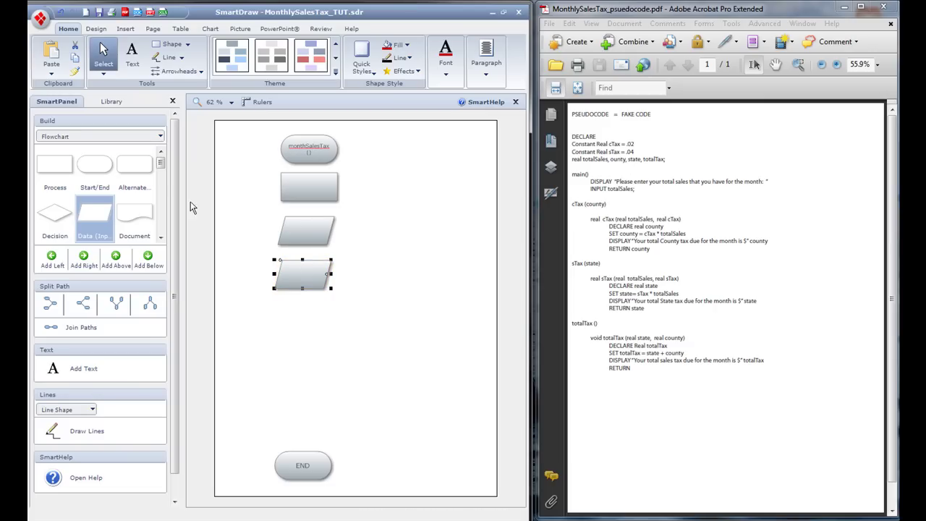
Add three Subroutine shapes in a column below the second Data shape, above END
scroll(142, 179, "down", 2)
left_click(143, 179)
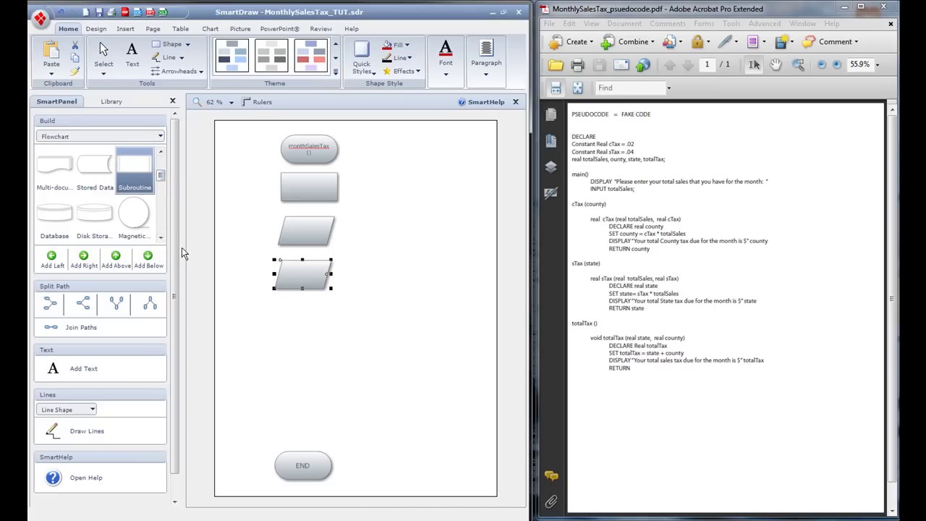
left_click(275, 303)
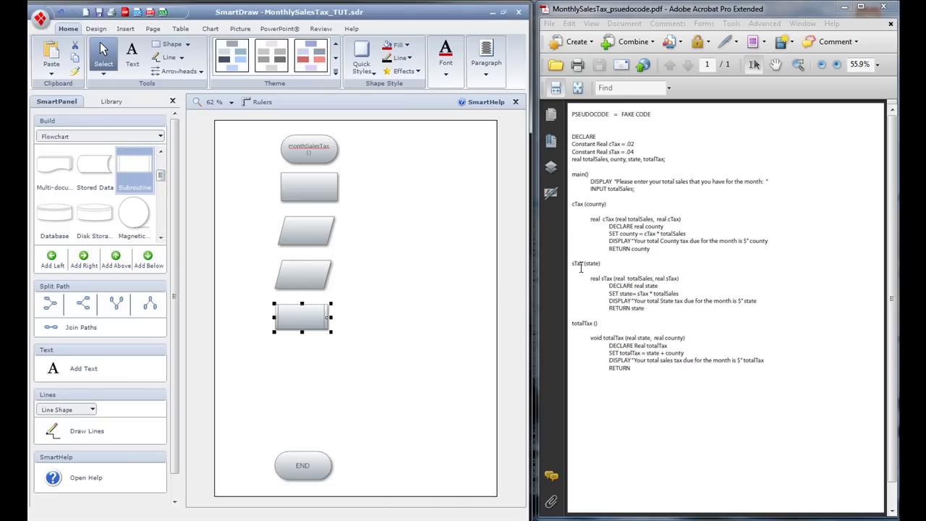
left_click(121, 155)
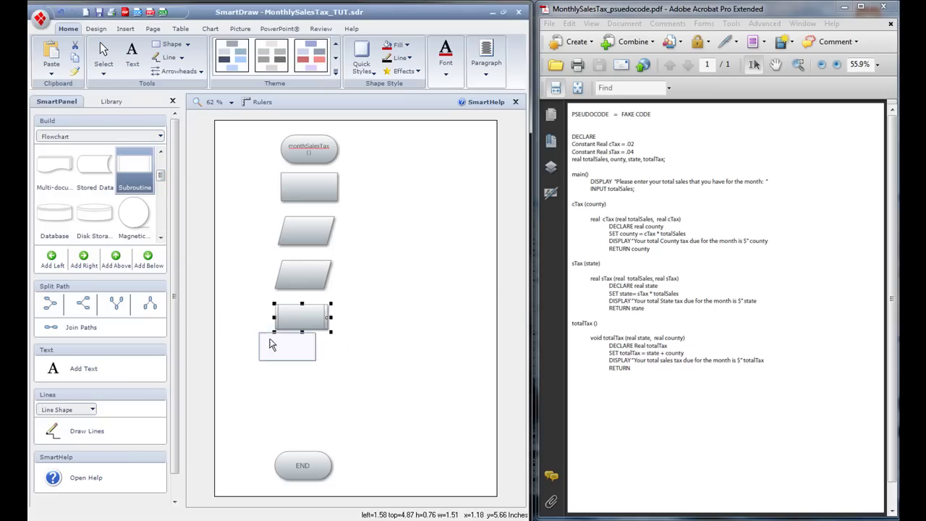
left_click(273, 345)
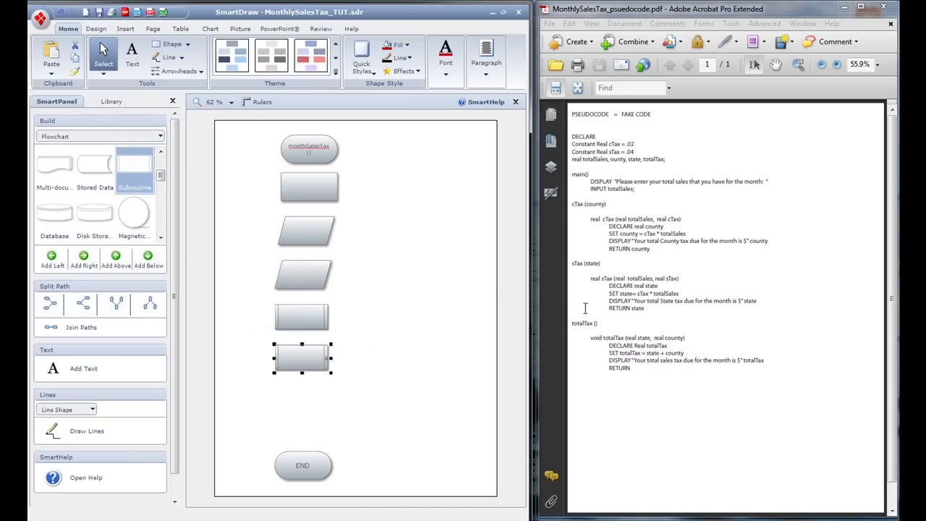
left_click(142, 168)
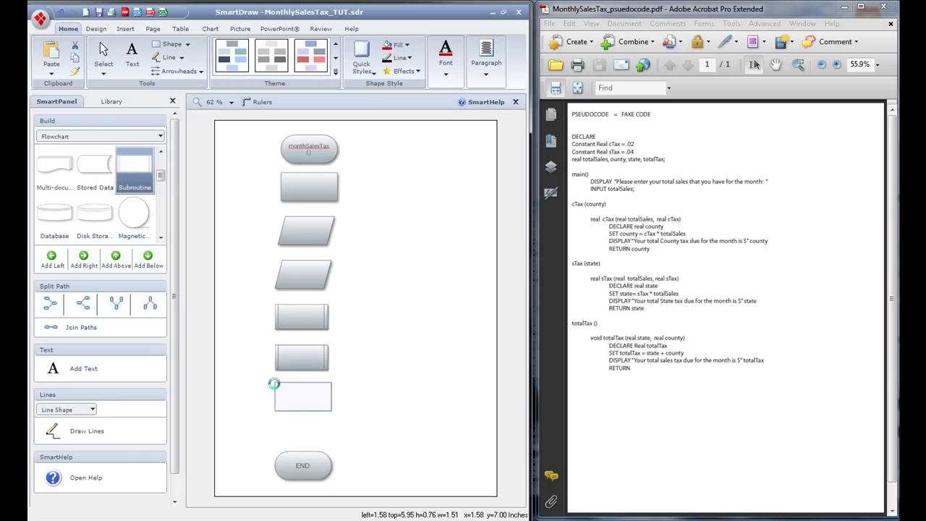
left_click(275, 382)
left_click_drag(230, 209, 359, 286)
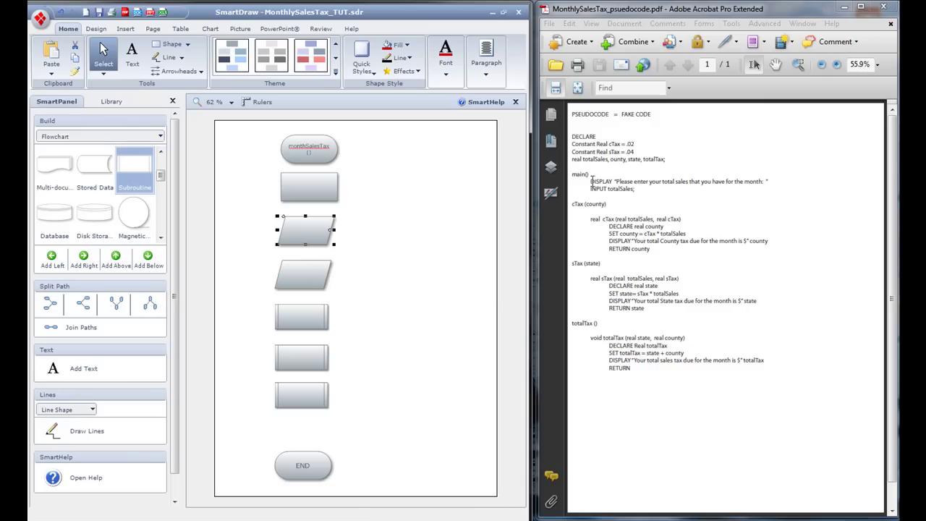
left_click_drag(649, 183, 601, 189)
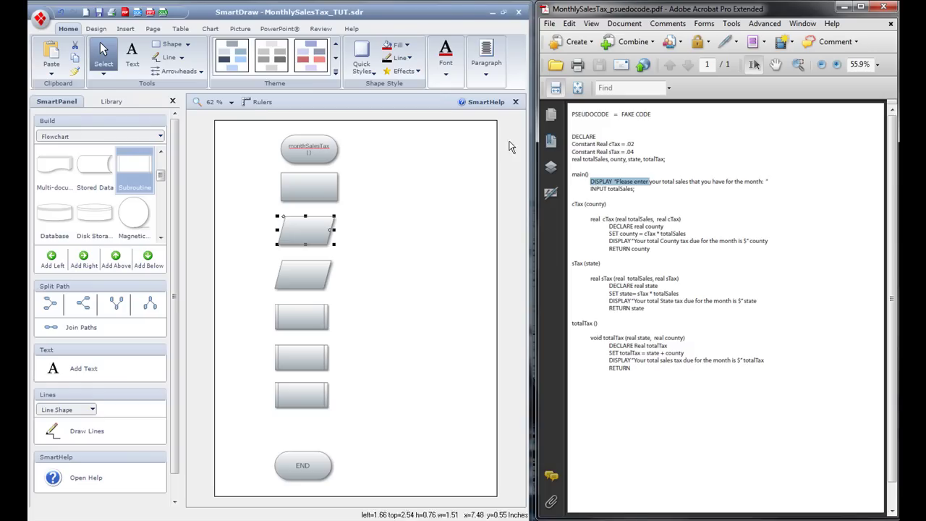
left_click(390, 230)
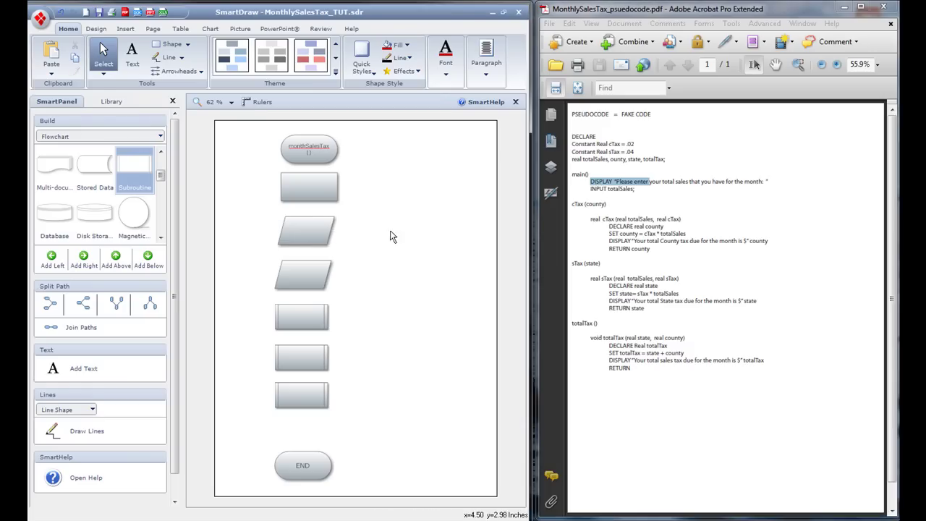
Copy the pseudocode's DECLARE block with the tax constants and real variables into the Process shape
left_click(293, 183)
left_click_drag(667, 160, 583, 138)
key("ctrl+c")
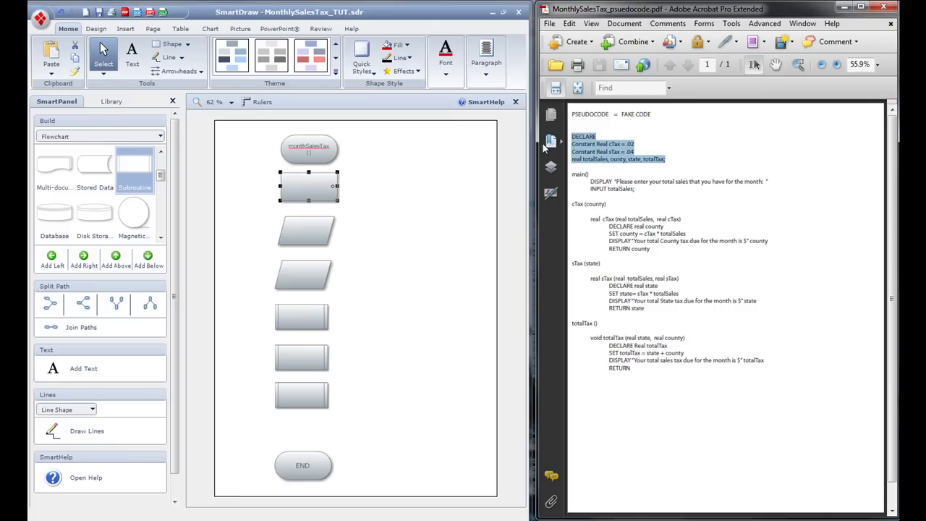
double_click(311, 186)
key("ctrl+v")
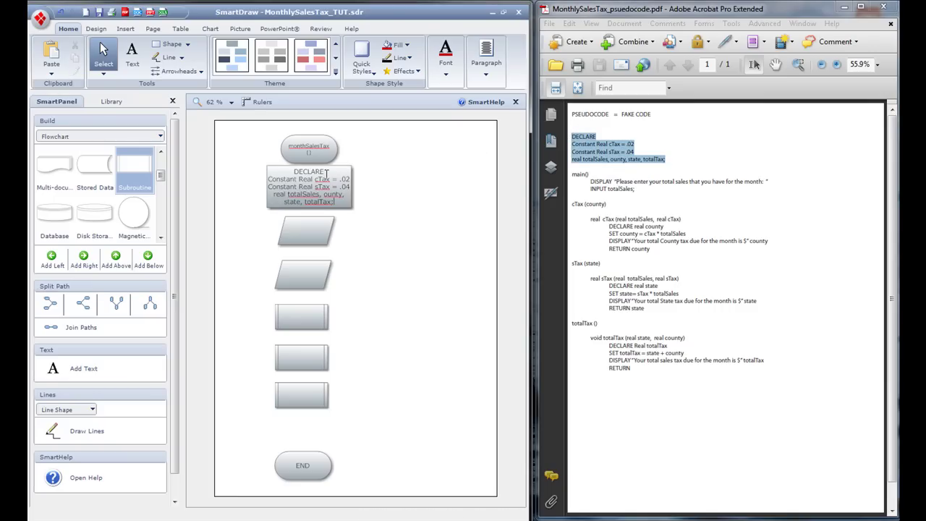
Copy the DISPLAY "Please enter your total sales that you have for the month: " line into the first Data shape
left_click_drag(588, 182, 783, 175)
key("ctrl+c")
left_click(304, 232)
key("ctrl+v")
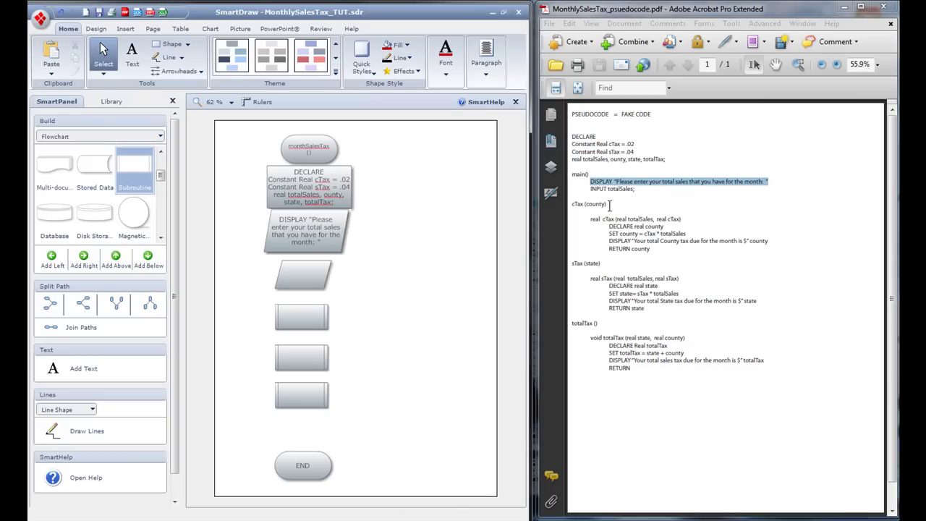
Copy the INPUT totalSales; line from the pseudocode into the second Data shape
left_click_drag(590, 189, 639, 190)
key("ctrl+c")
left_click(301, 281)
key("ctrl+v")
left_click(428, 265)
Copy the cTax (county) module call into the first Subroutine shape
left_click_drag(611, 205, 572, 205)
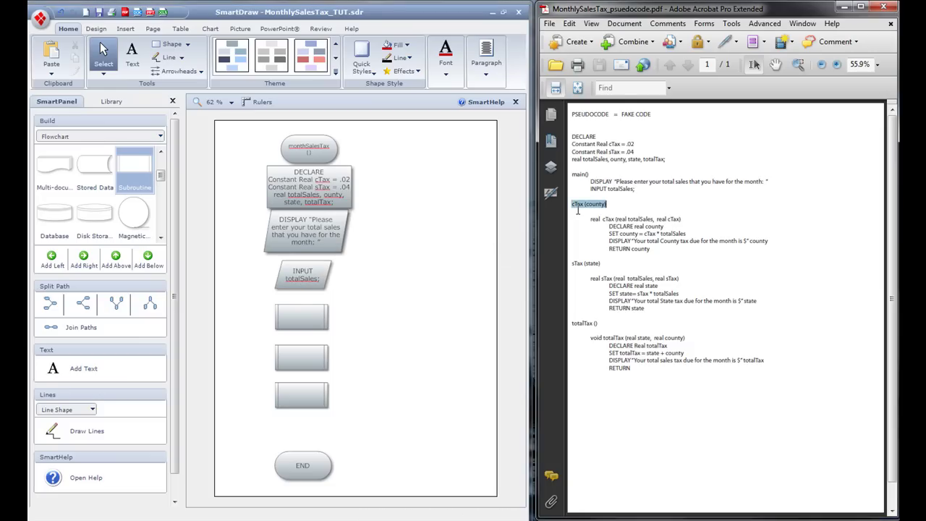
key("ctrl+c")
left_click(307, 319)
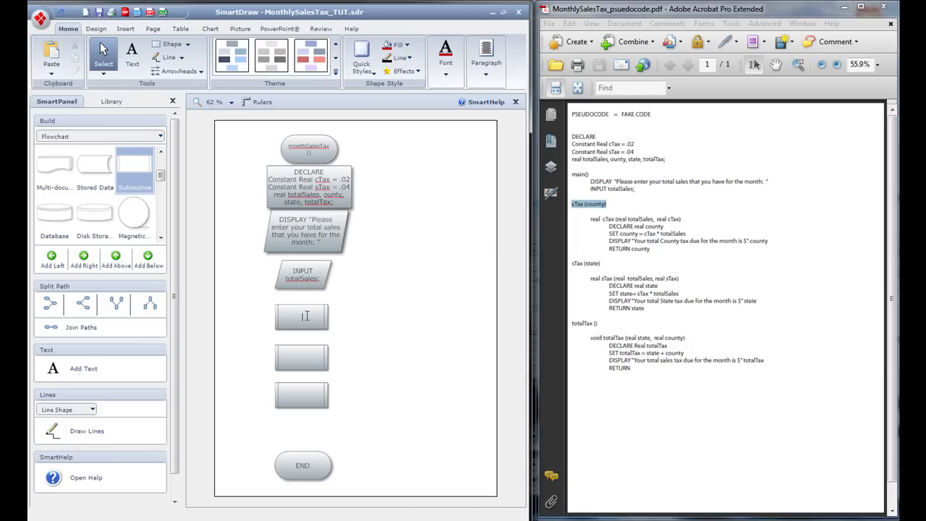
key("ctrl+v")
Copy the sTax (state) module call into the second Subroutine shape
left_click_drag(603, 264, 567, 266)
key("ctrl+c")
left_click(289, 358)
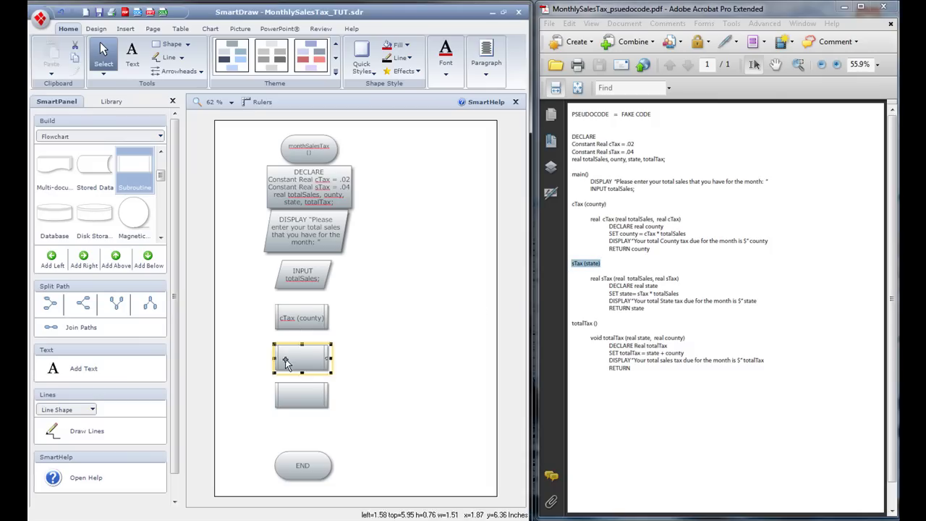
key("ctrl+v")
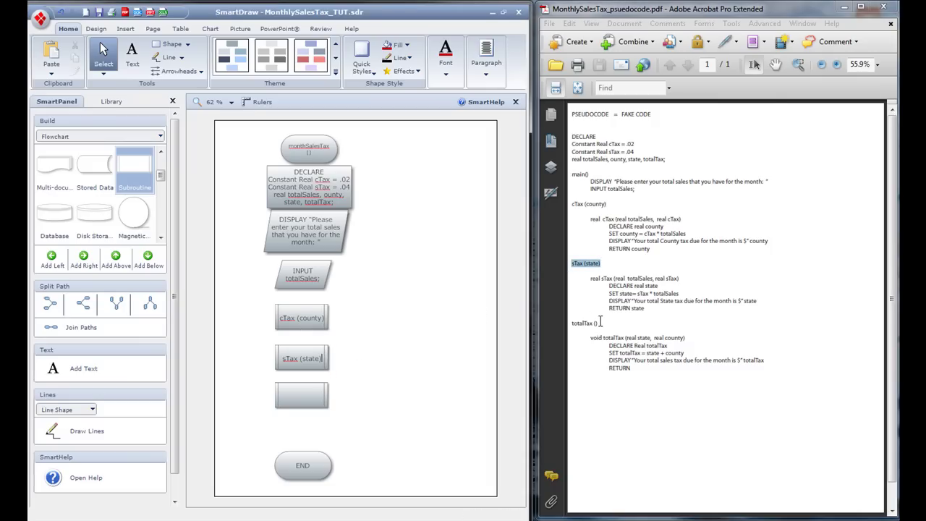
Copy the totalTax () module call into the third Subroutine shape
left_click_drag(601, 324, 571, 325)
key("ctrl+c")
left_click(307, 393)
key("ctrl+v")
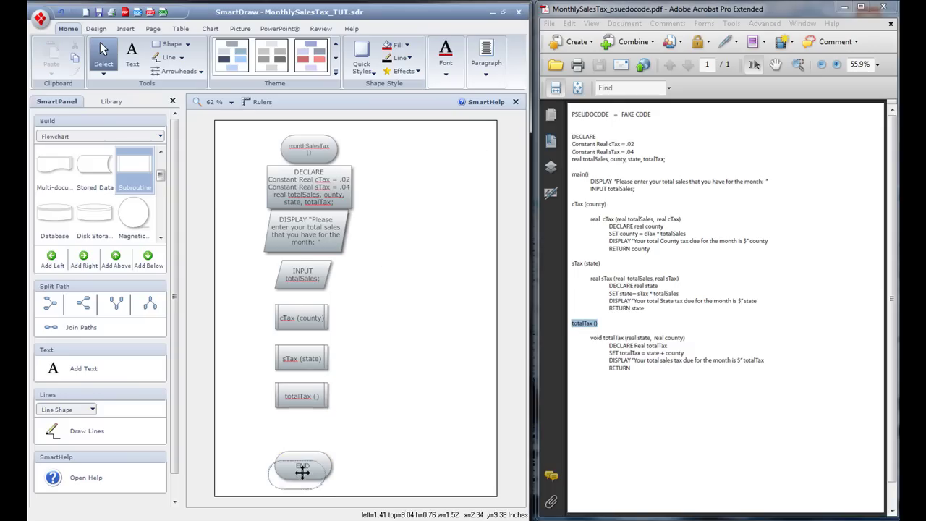
Move END close to the page's lower edge and align all the flowchart shapes on one vertical centre line
left_click_drag(302, 472, 302, 473)
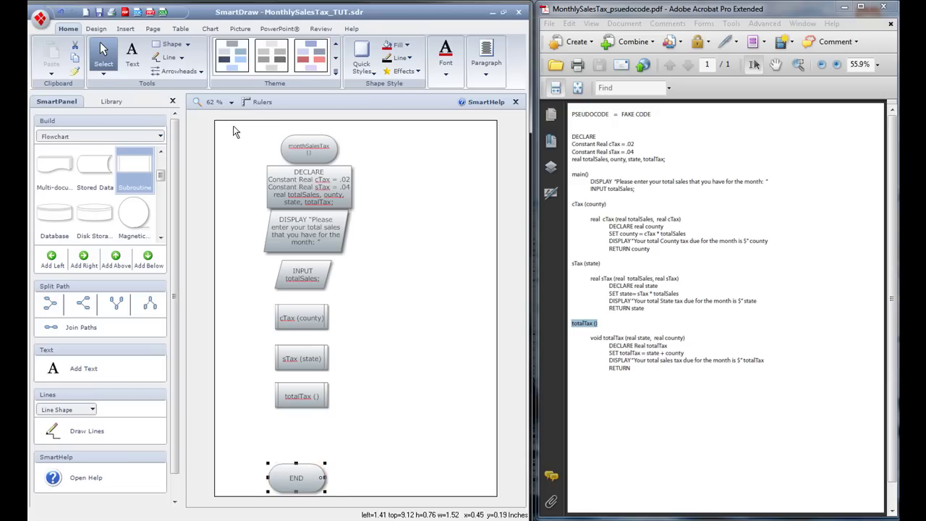
left_click_drag(233, 132, 398, 507)
left_click(95, 29)
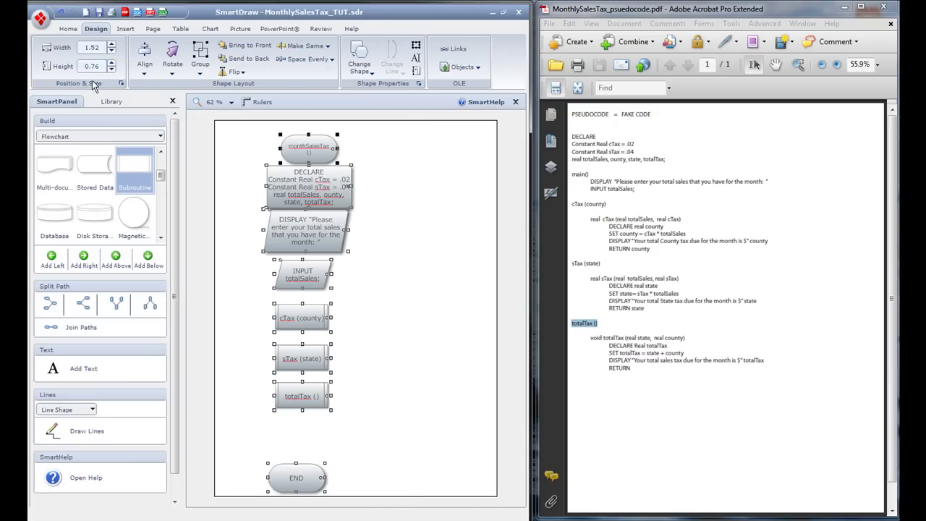
left_click(139, 65)
left_click(182, 96)
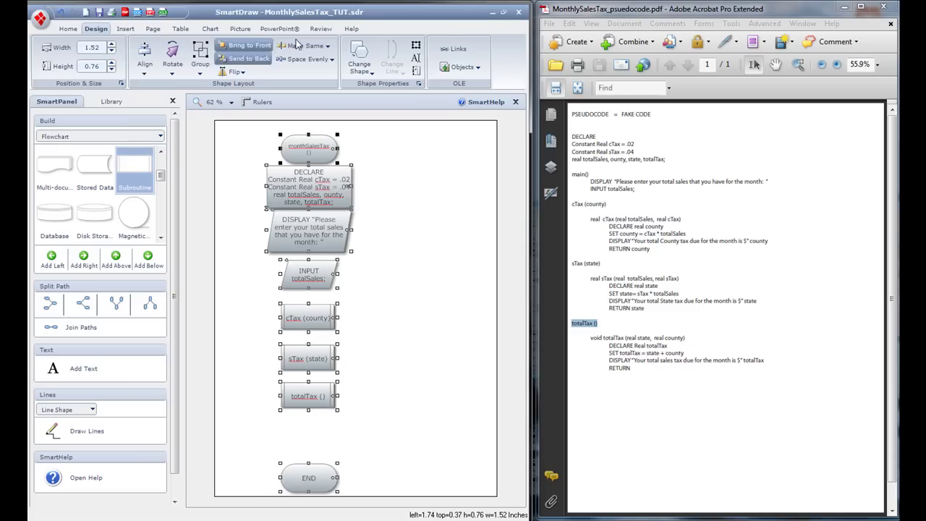
Space the selected flowchart shapes evenly down the column, then clear the selection
left_click(322, 59)
left_click(325, 76)
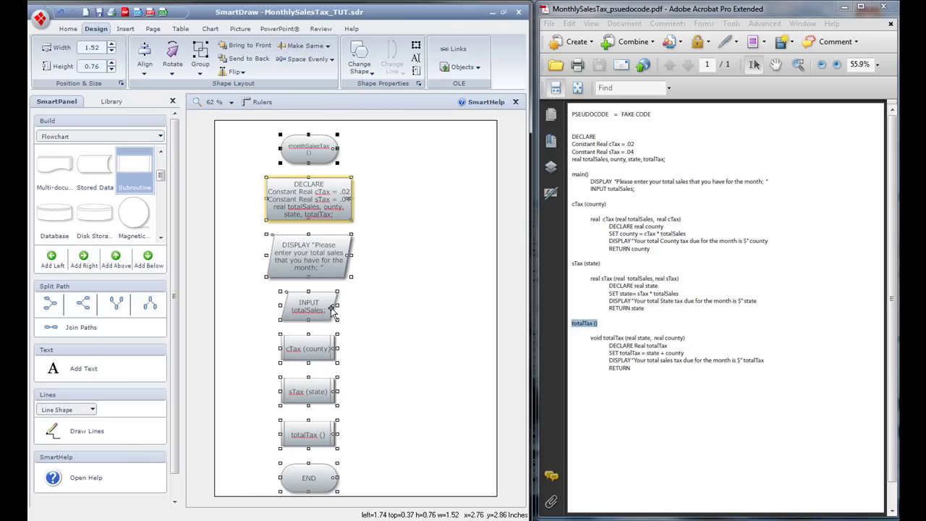
left_click(379, 288)
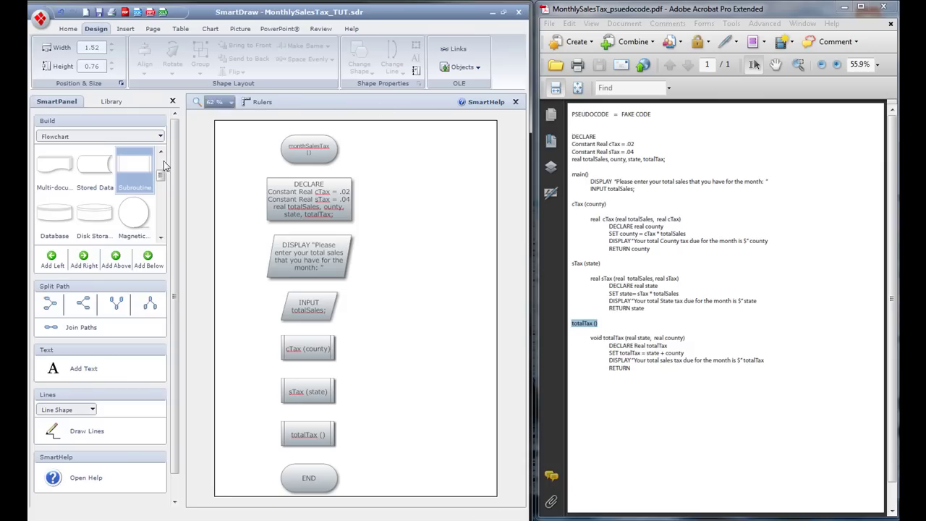
Duplicate the monthSalesTax() terminator three times in a row beside the original to start the module columns
left_click(314, 148)
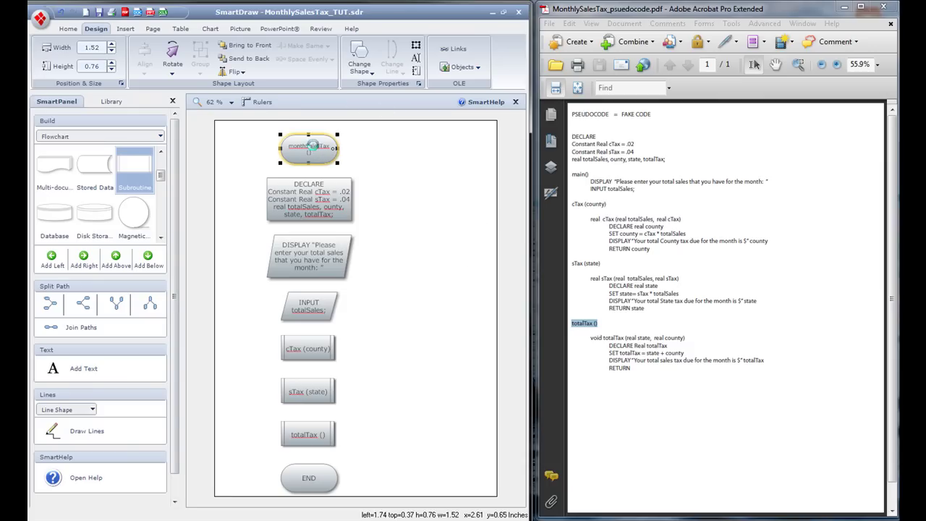
left_click_drag(315, 145, 238, 149)
mouse_move(424, 149)
left_mouse_down()
mouse_move(477, 150)
mouse_move(422, 147)
mouse_move(435, 149)
left_mouse_up()
left_click_drag(311, 149, 333, 151)
left_click_drag(235, 146, 244, 145)
left_click_drag(414, 495, 281, 493)
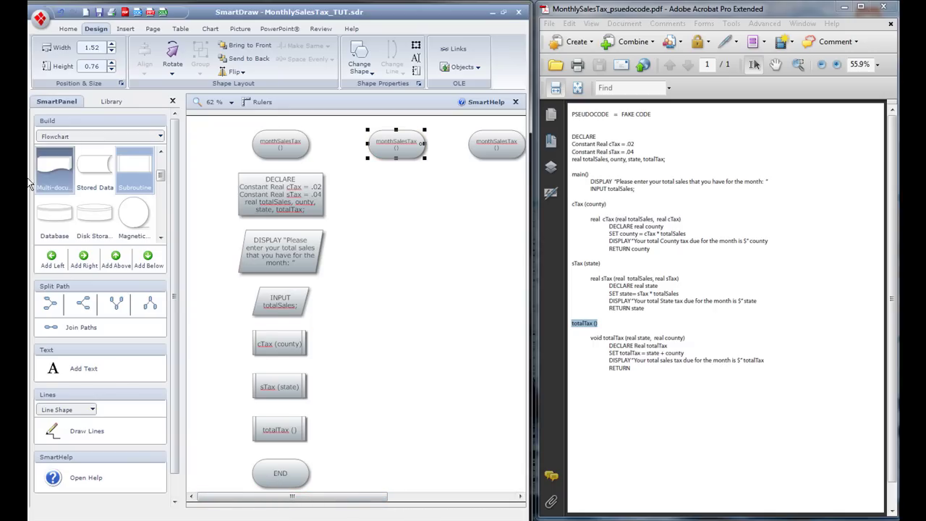
Place a Process shape below each of the three copied monthSalesTax() terminators
scroll(161, 175, "up", 2)
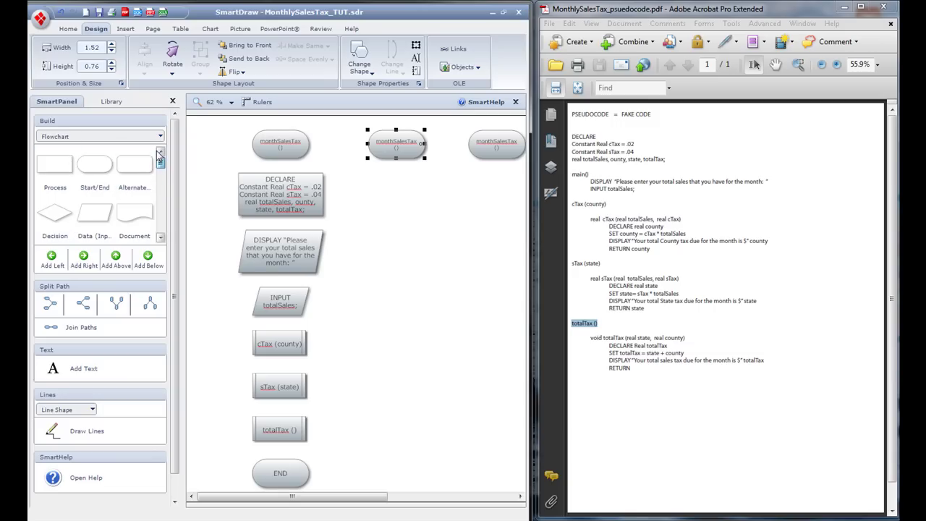
left_click_drag(55, 165, 385, 181)
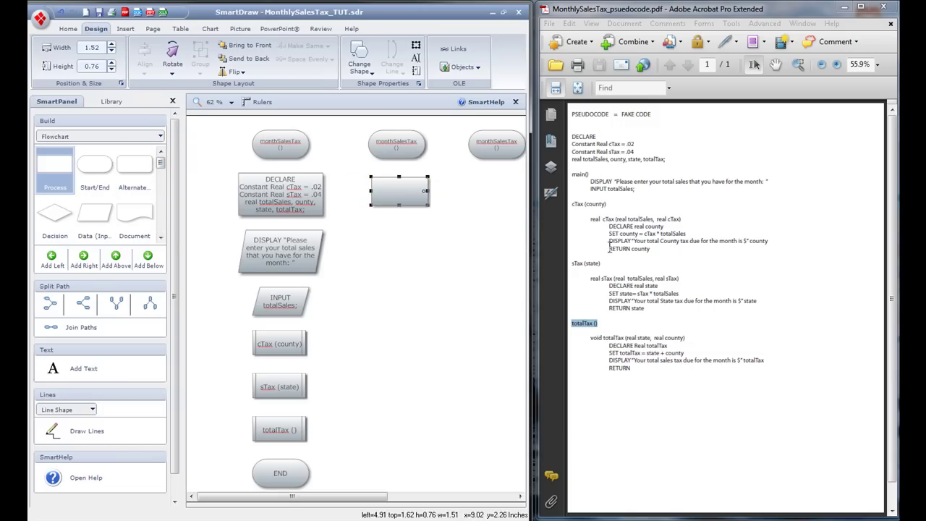
left_click_drag(55, 165, 500, 175)
left_click_drag(39, 172, 406, 181)
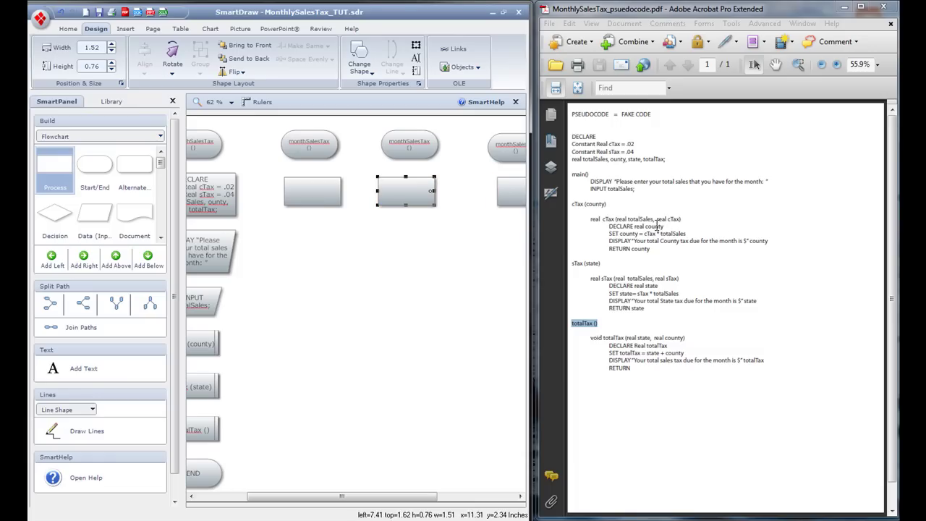
Place a second Process shape below the first one in each of the first two module columns
left_click_drag(657, 219, 681, 221)
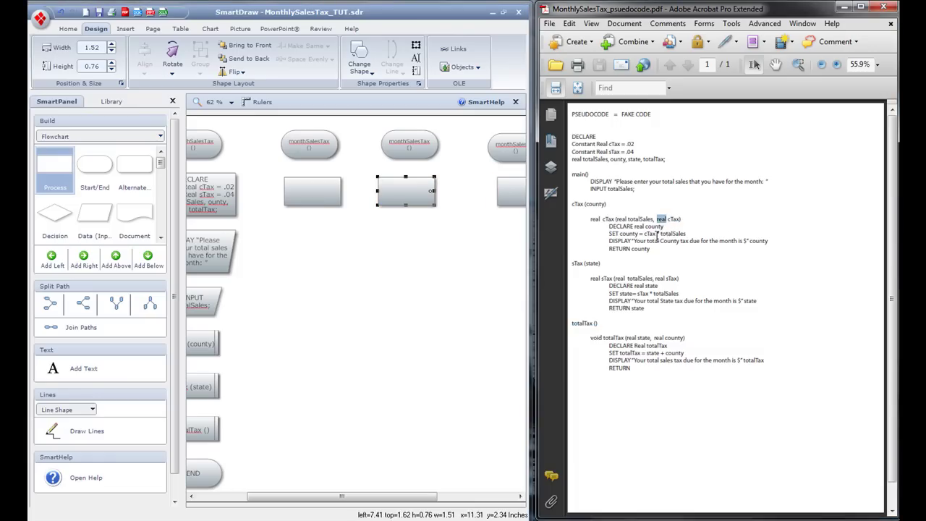
left_click_drag(54, 168, 312, 238)
left_click_drag(69, 190, 405, 246)
left_click_drag(54, 169, 145, 203)
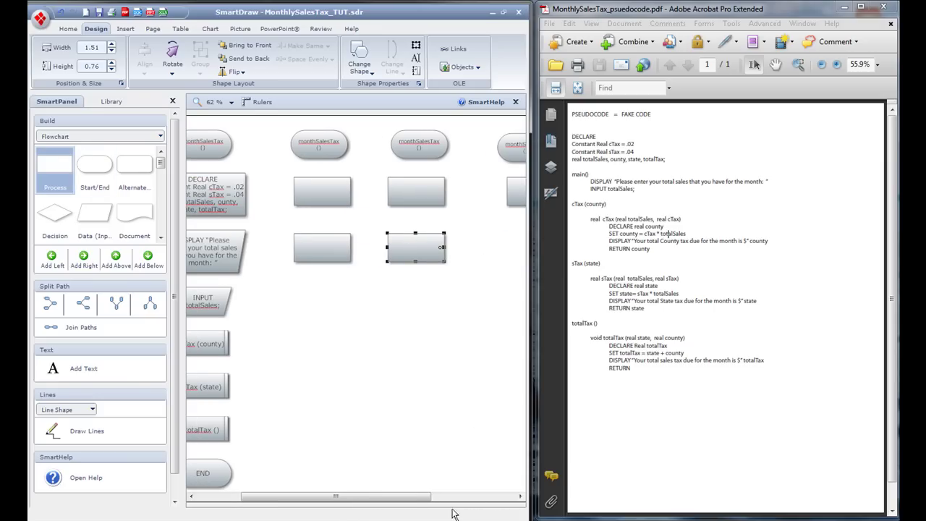
Add a Data (Input/Output) parallelogram below the Process shapes in each of the three module columns
left_click_drag(413, 496, 435, 497)
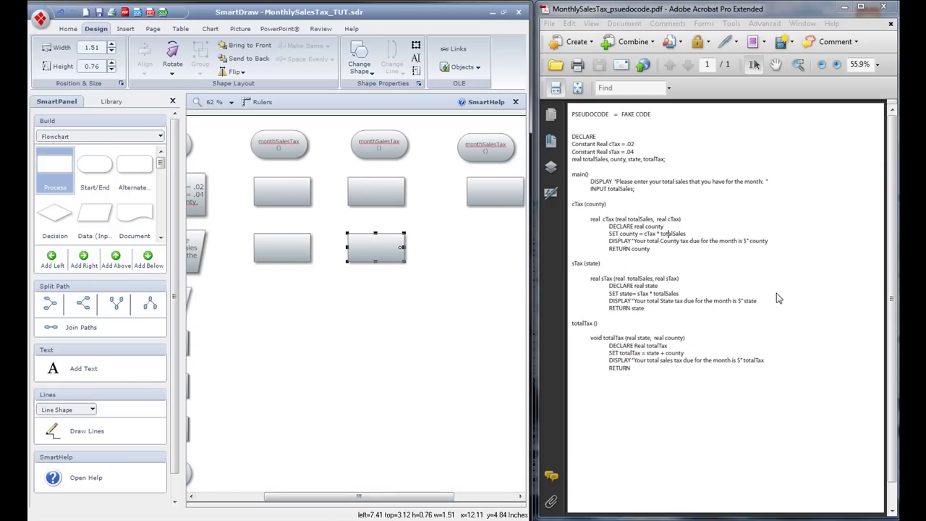
left_click_drag(94, 213, 281, 296)
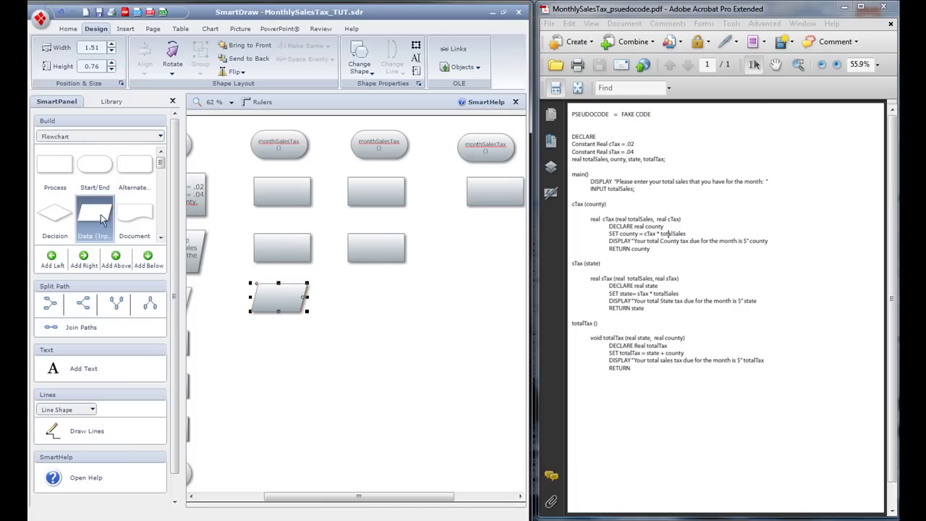
left_click_drag(98, 217, 372, 300)
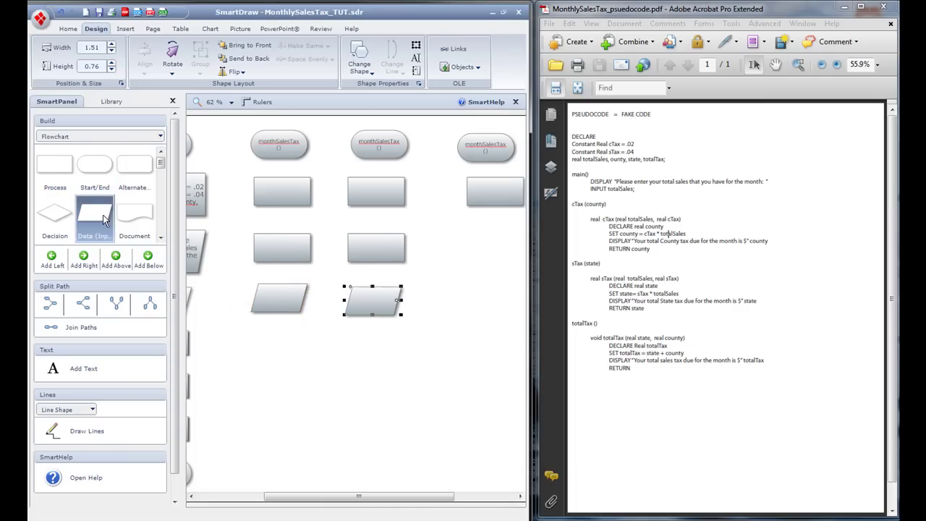
left_click_drag(103, 215, 489, 235)
Finish each of the three module columns with a Start/End shape below its Data shape
left_click_drag(95, 165, 293, 348)
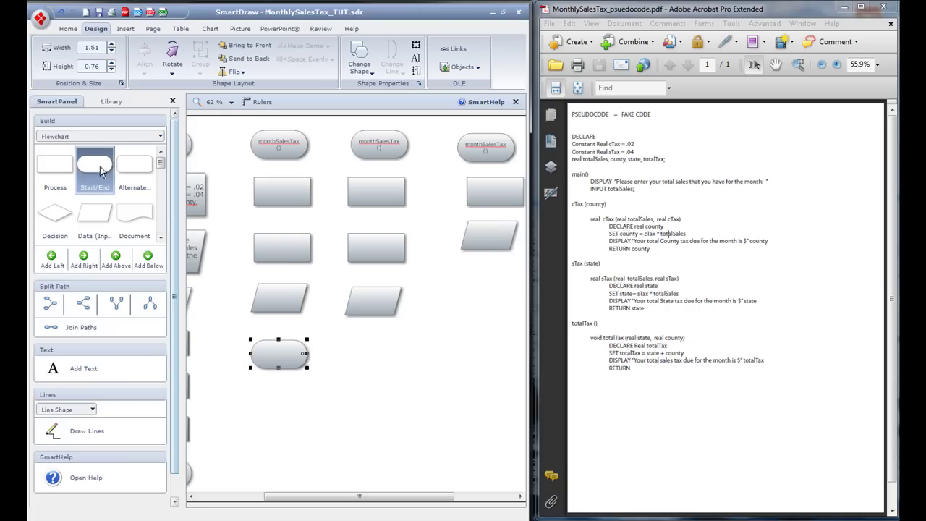
left_click_drag(95, 166, 370, 354)
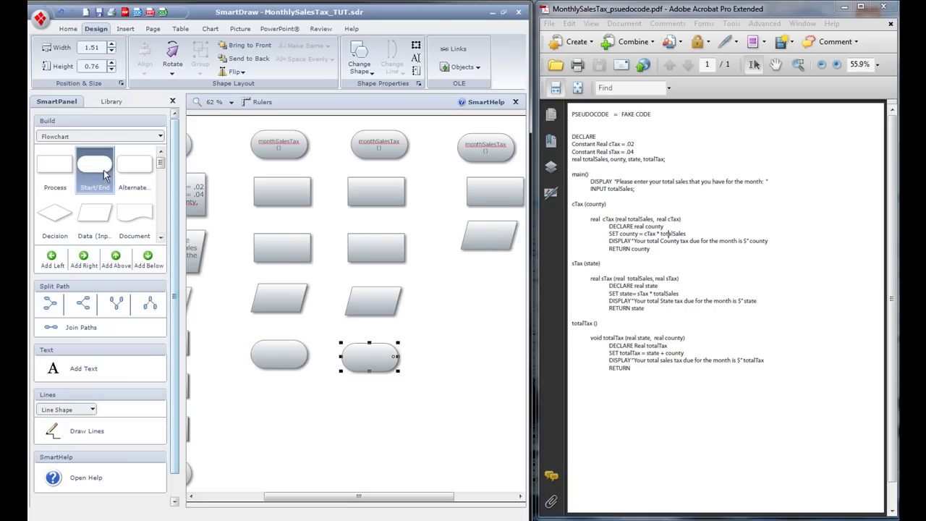
left_click_drag(101, 171, 488, 283)
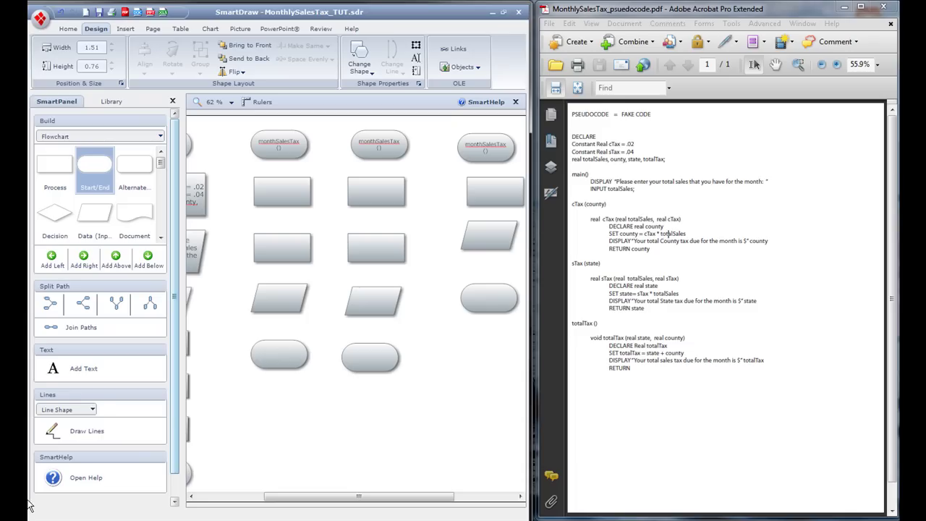
Label the closing Start/End shapes of all three module columns RETURN, copying the text from the first to the other two
type("TURN")
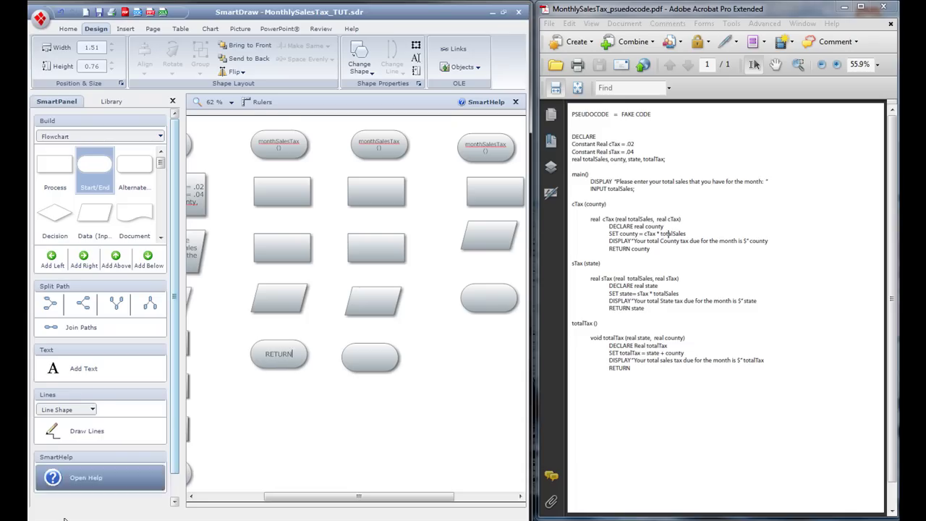
double_click(279, 363)
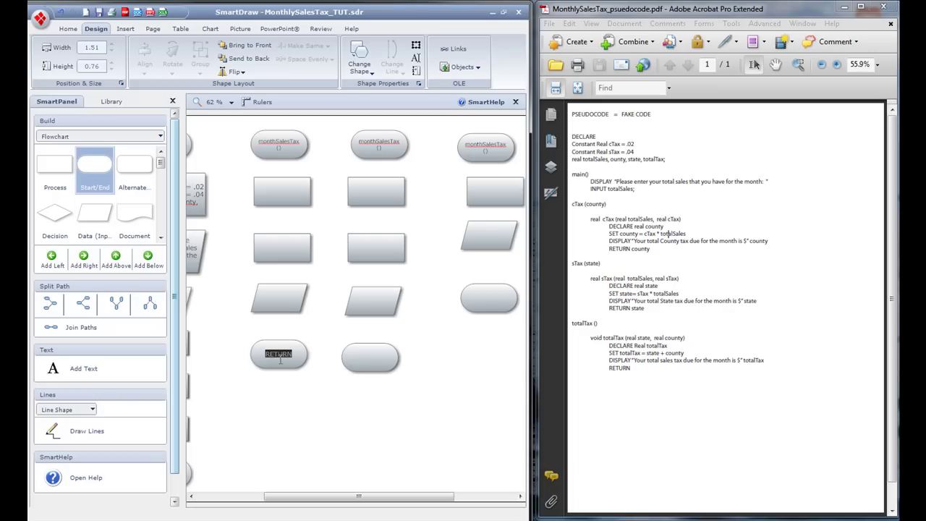
key("ctrl+c")
left_click(352, 366)
key("ctrl+v")
left_click(511, 293)
key("ctrl+v")
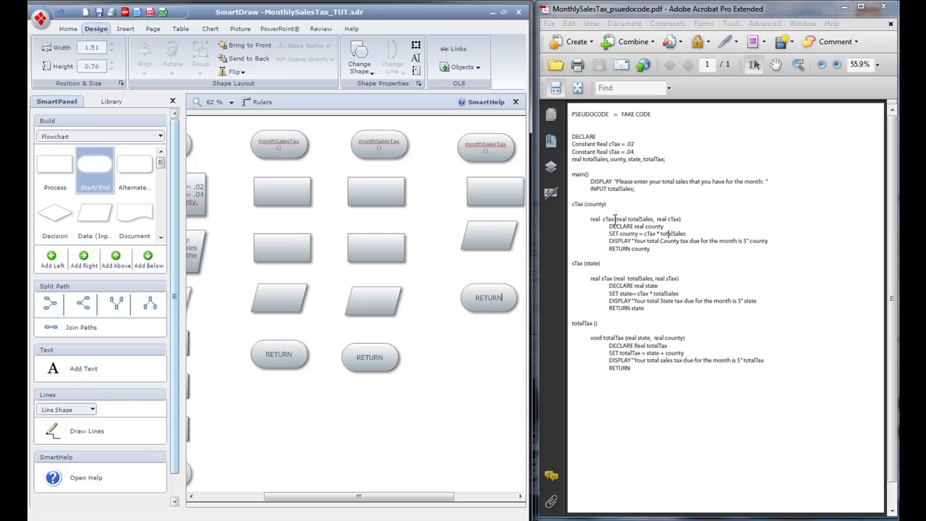
Change the first module column's top terminator text to cTax (), leaving its font settings as they are
left_click_drag(591, 219, 683, 218)
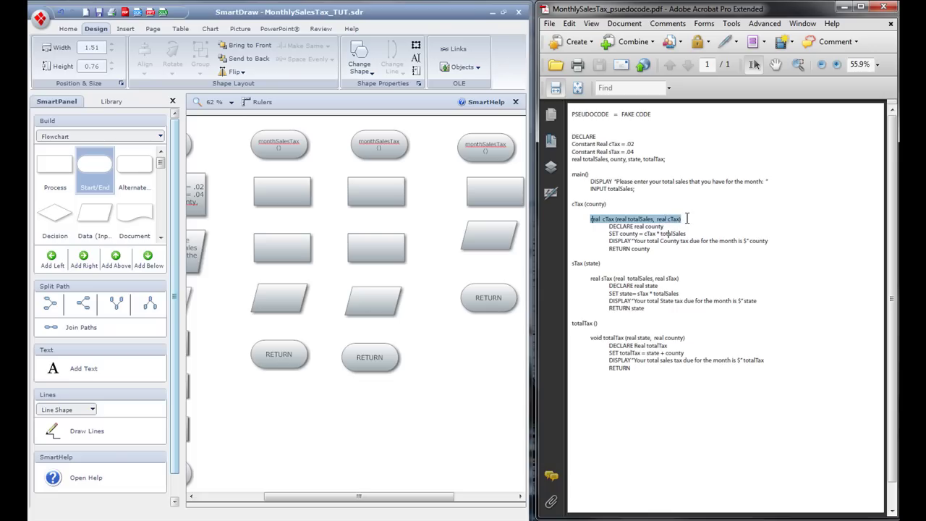
left_click(627, 226)
left_click(279, 144)
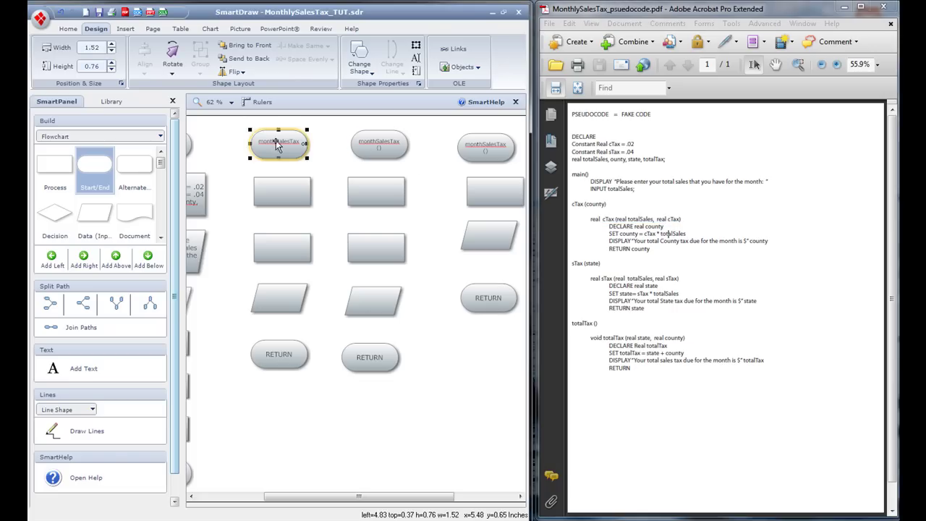
left_click(281, 143)
left_click_drag(296, 142, 258, 143)
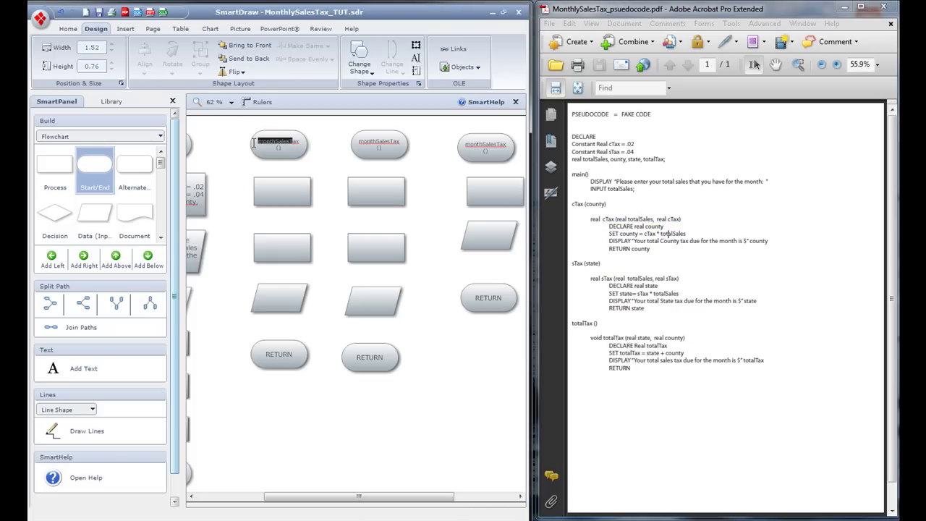
type("cTax (")
key("ctrl+d")
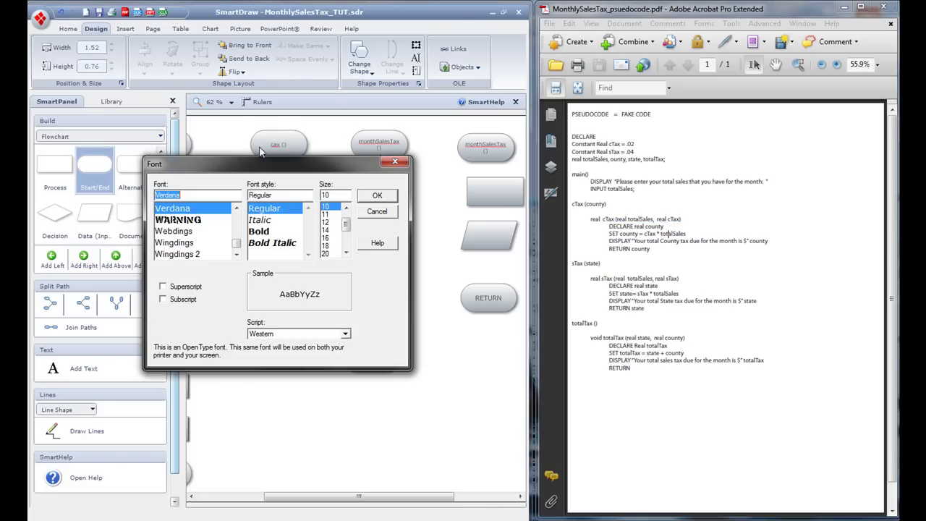
left_click(389, 215)
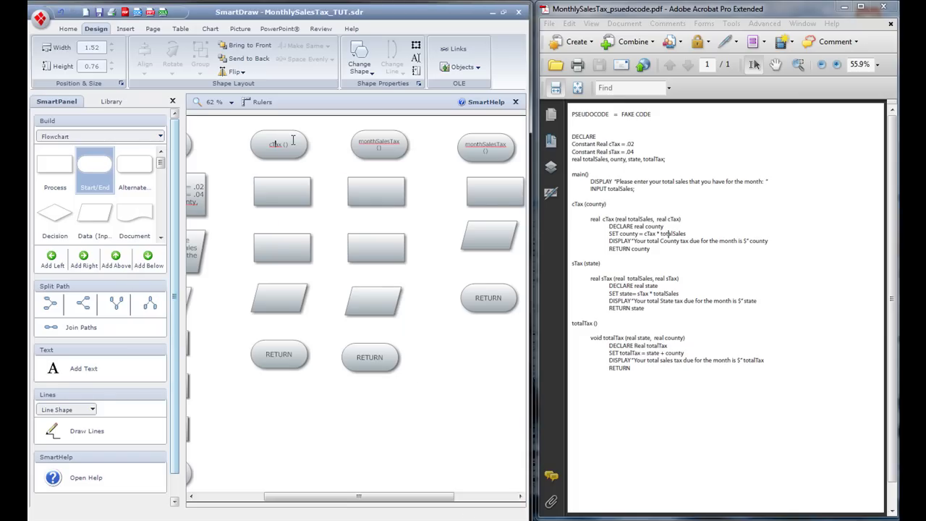
Copy DECLARE real county and SET county = cTax * totalSales from the pseudocode into the cTax column's two Process shapes
left_click_drag(612, 221, 666, 226)
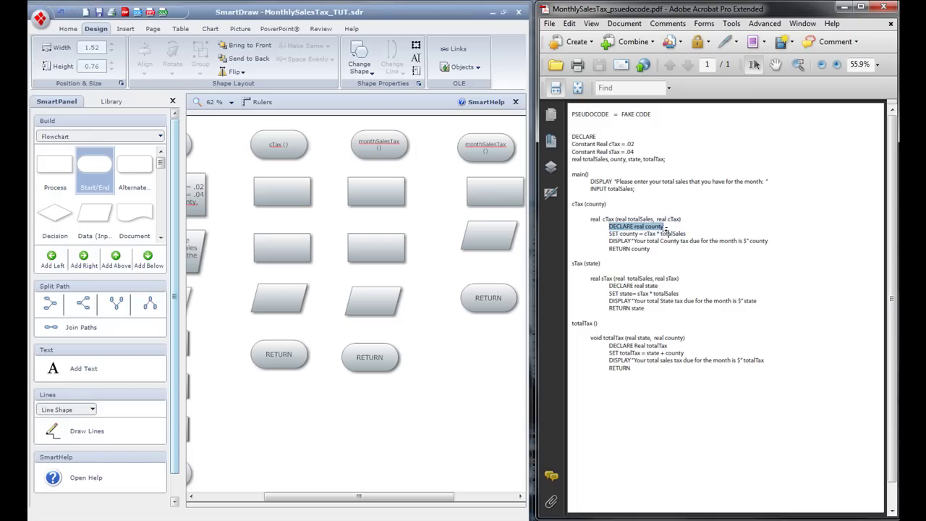
left_click(287, 189)
key("ctrl+v")
mouse_move(691, 241)
left_mouse_down()
mouse_move(617, 236)
mouse_move(675, 232)
left_mouse_up()
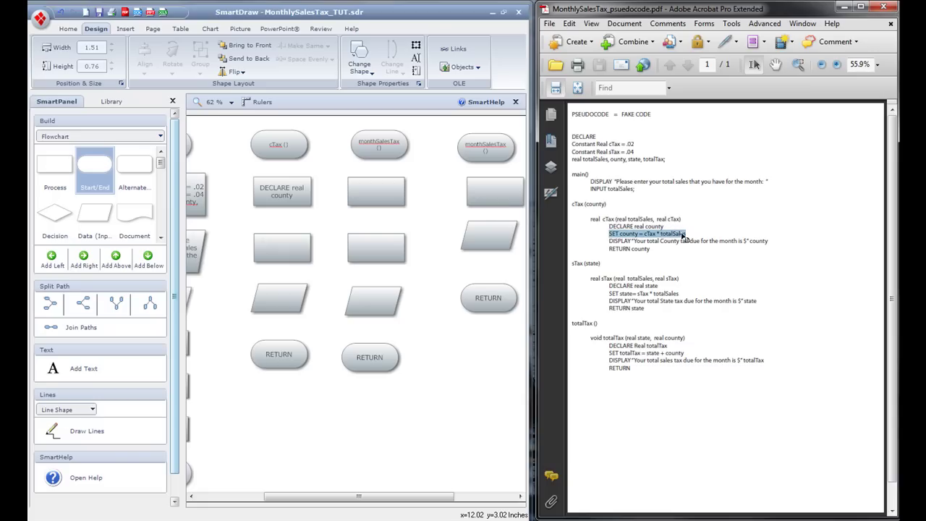
left_click(280, 244)
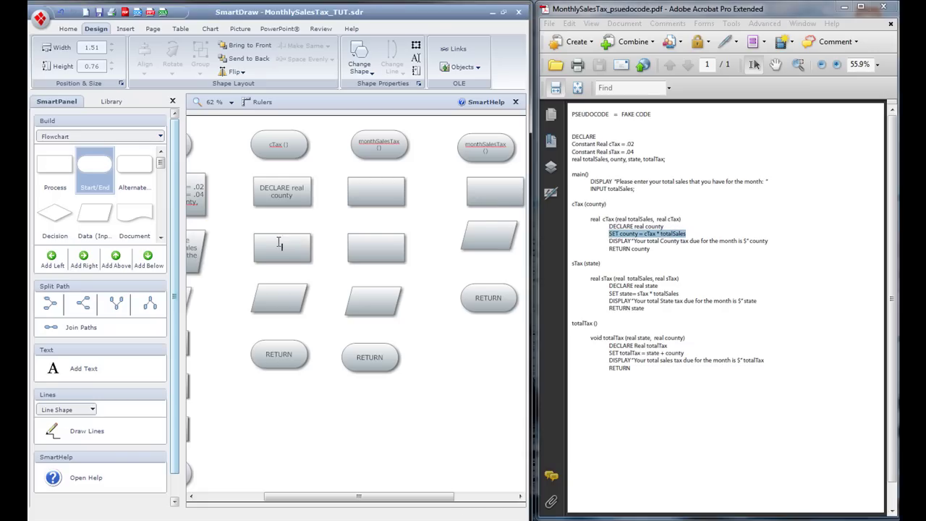
key("ctrl+v")
Copy the pseudocode line DISPLAY "Your total County tax due for the month is $" county into the cTax column's Data shape
left_click_drag(609, 240, 781, 240)
left_click(274, 298)
key("ctrl+v")
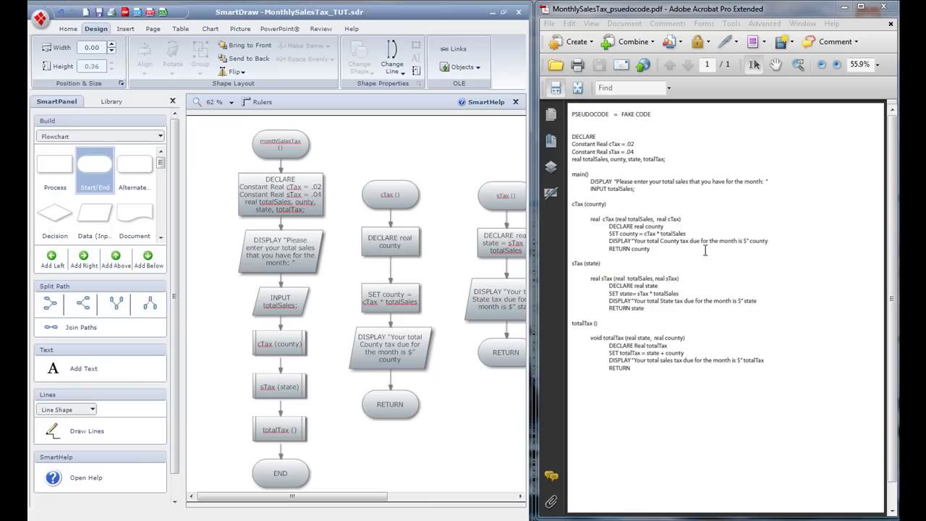
Close the pseudocode PDF and maximize the flowchart window
left_click(884, 6)
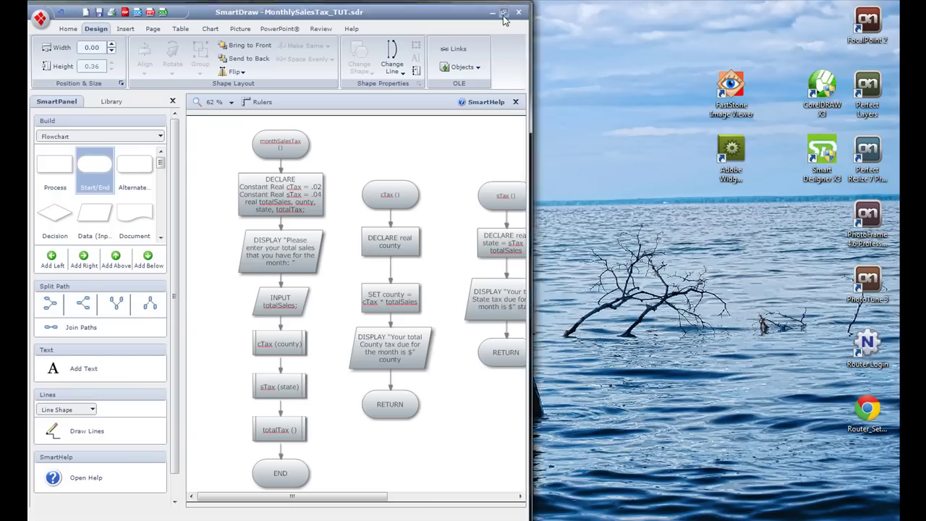
left_click(503, 12)
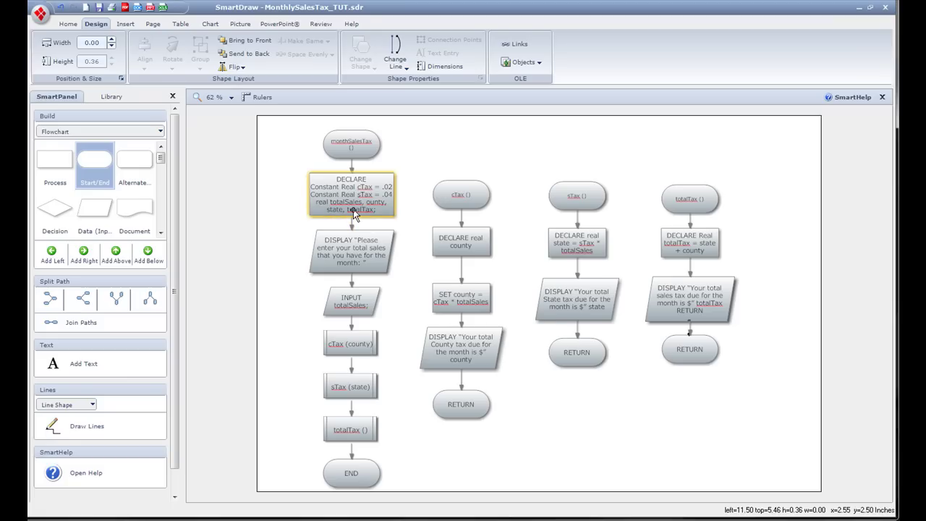
Trim the variable list in the main column's DECLARE shape to real totalSales
left_click(377, 206)
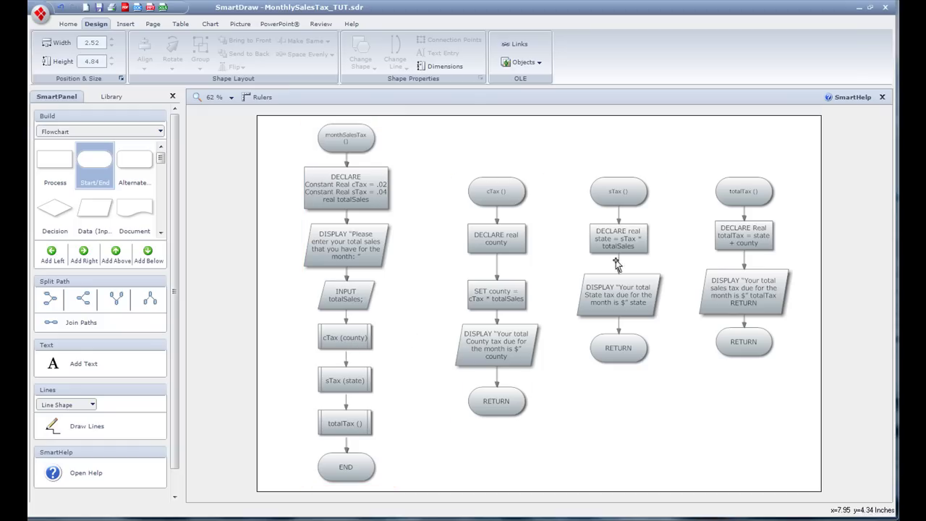
left_click(354, 457)
left_click_drag(432, 149, 805, 463)
left_click(745, 448)
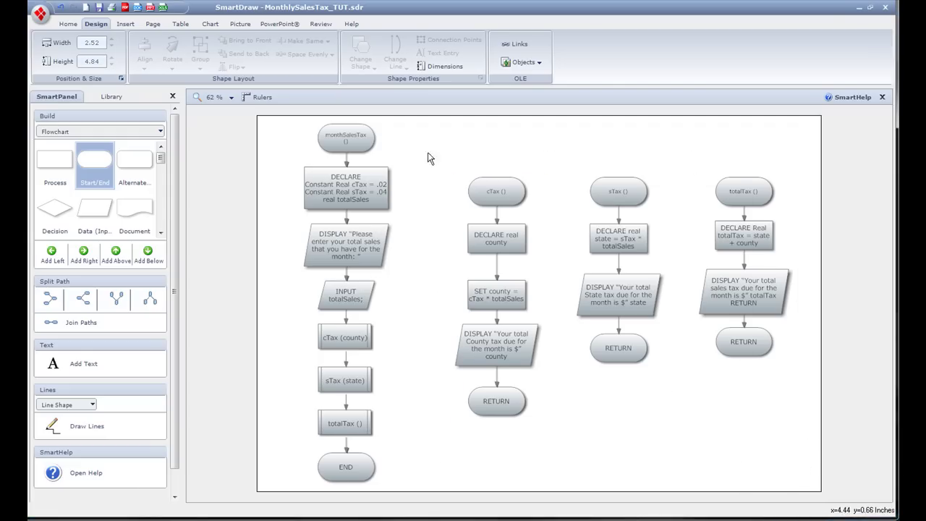